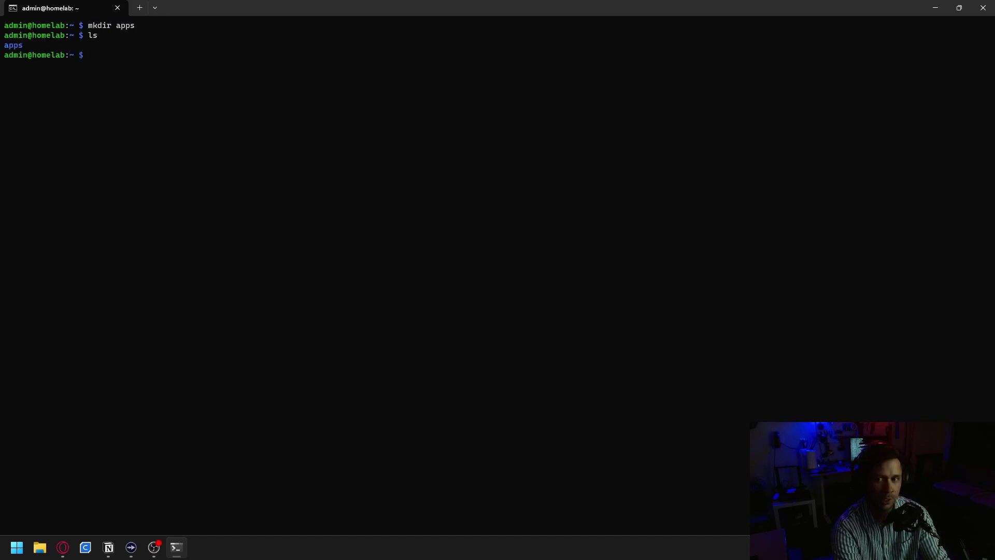
Go into apps, create a homarr folder and move into it.
{"action": "type", "text": "cd "}
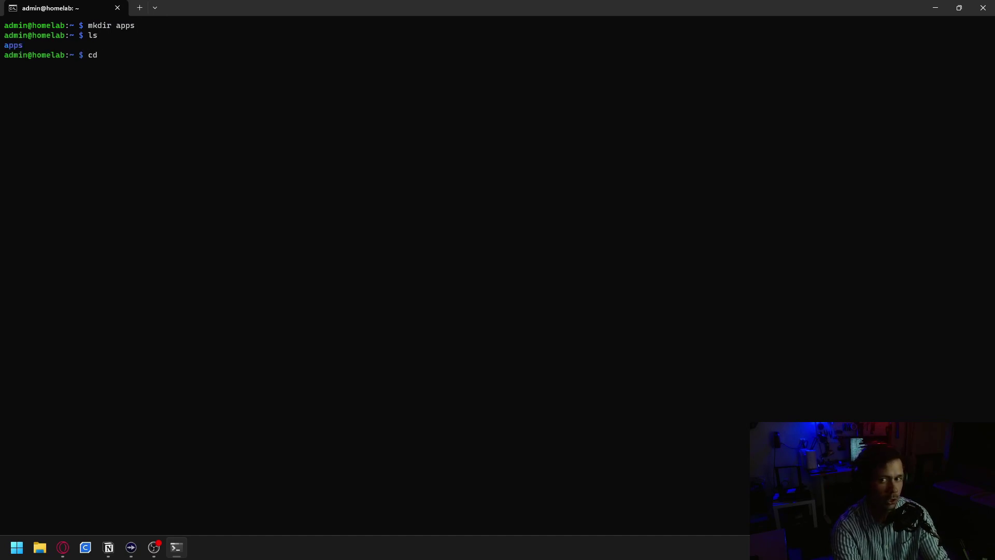
{"action": "type", "text": "apps"}
{"action": "key", "text": "Return"}
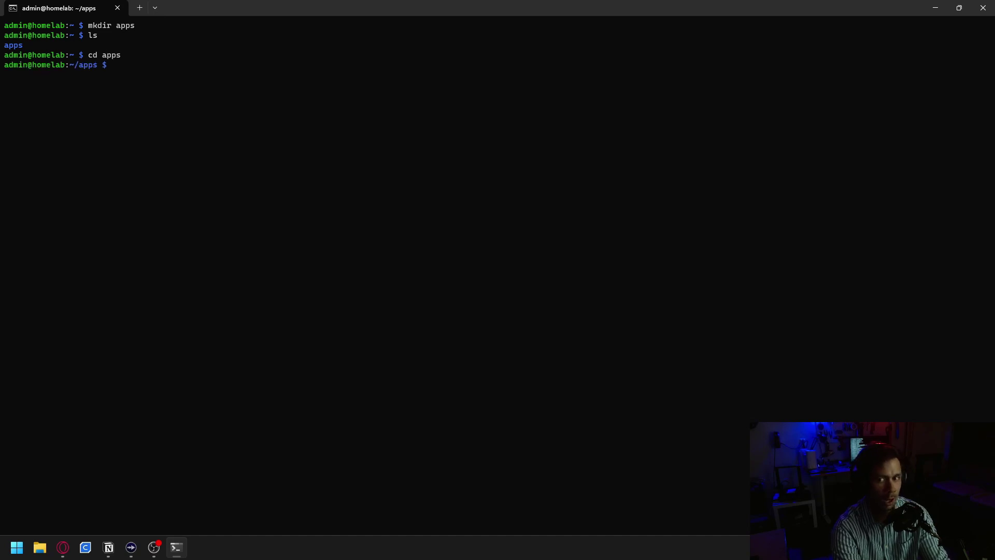
{"action": "type", "text": "mkdi"}
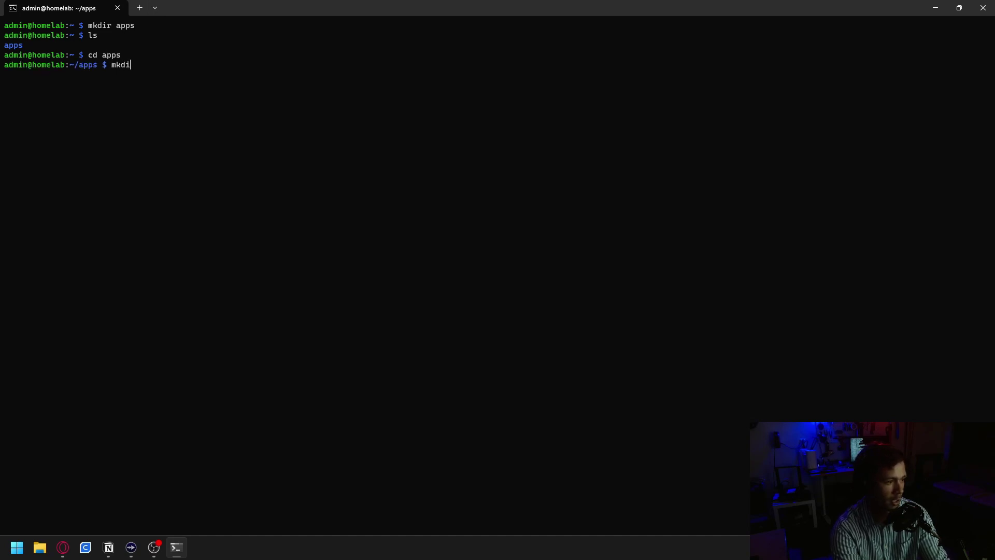
{"action": "type", "text": "r homarr"}
{"action": "key", "text": "Return"}
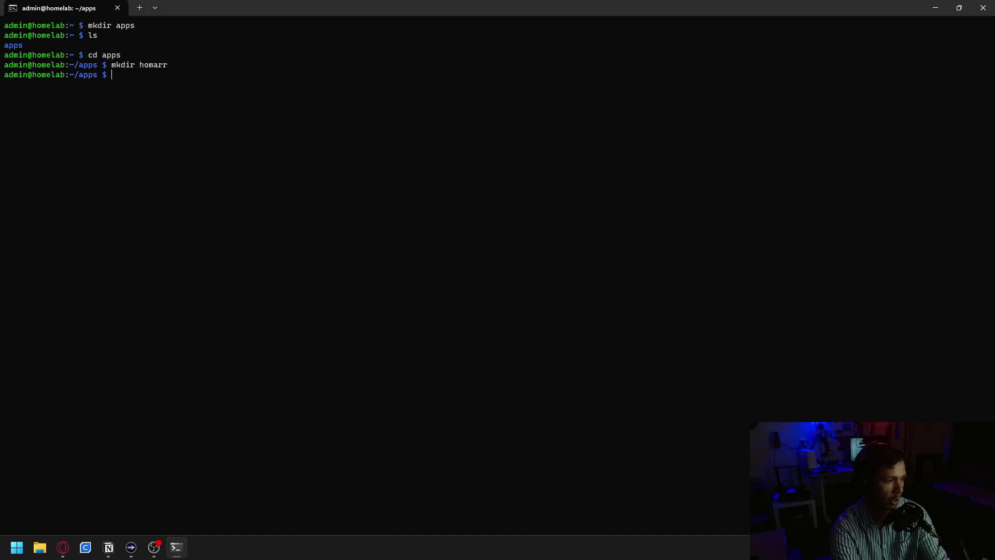
{"action": "type", "text": "cd "}
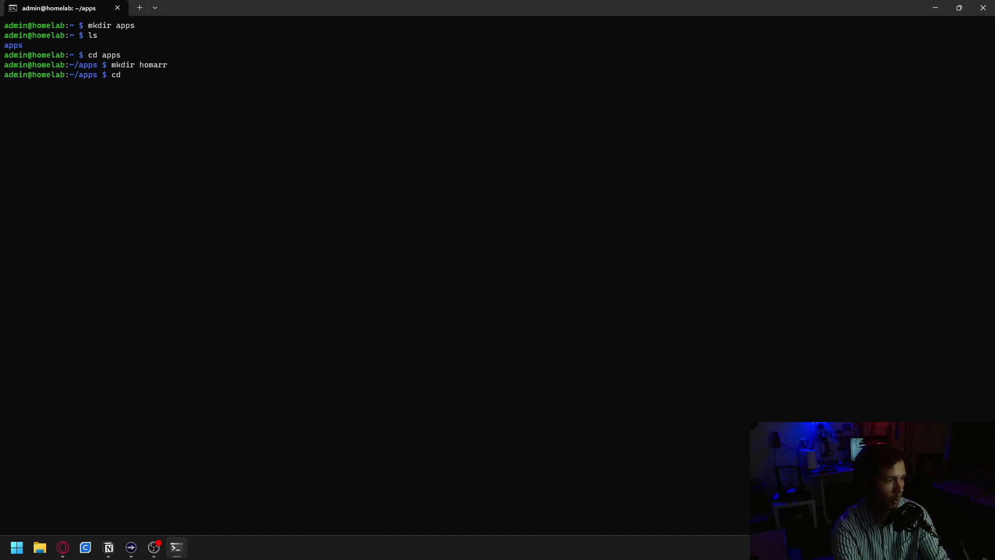
{"action": "type", "text": "homarr"}
{"action": "key", "text": "Return"}
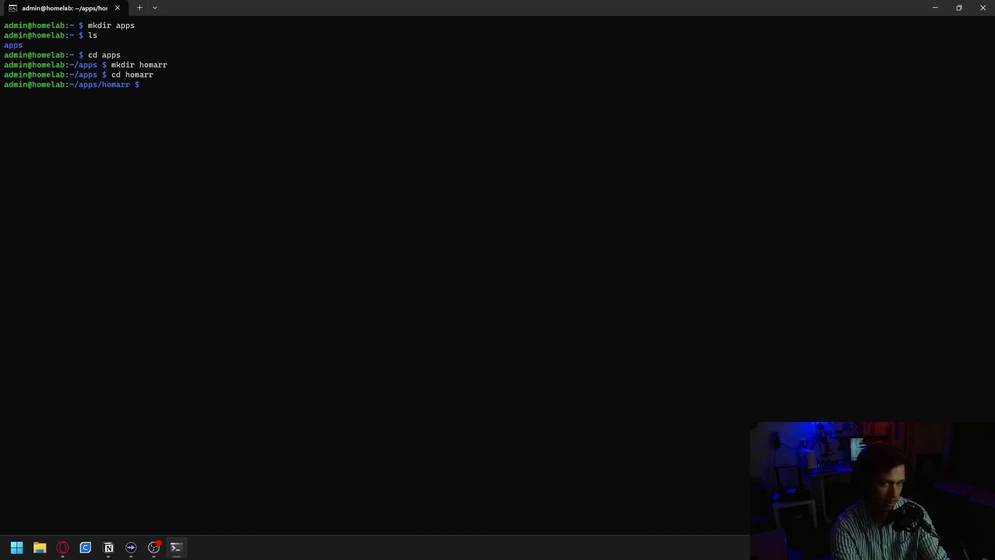
Create the configs, data and icons subfolders inside homarr.
{"action": "type", "text": "mkdir configs"}
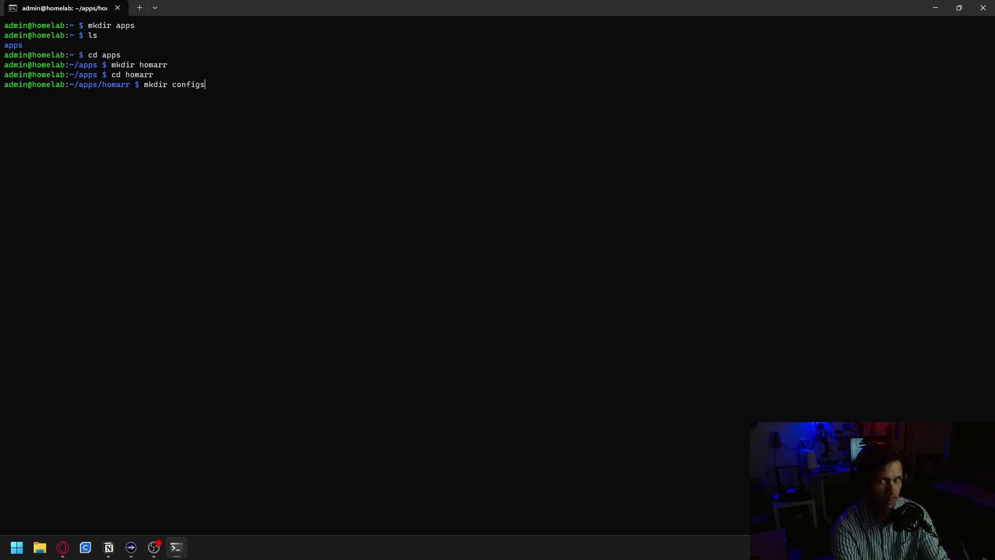
{"action": "key", "text": "Return"}
{"action": "type", "text": "mkdir data"}
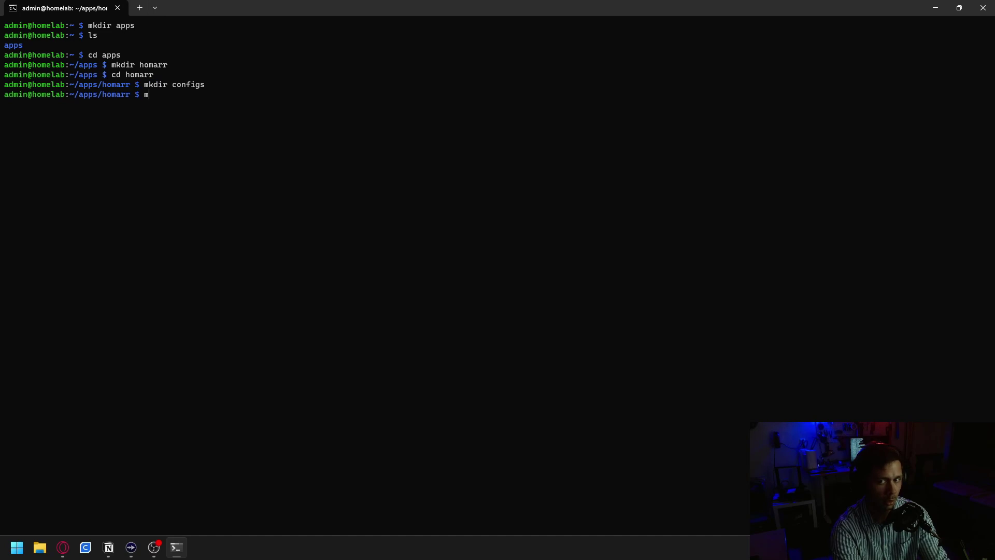
{"action": "key", "text": "Return"}
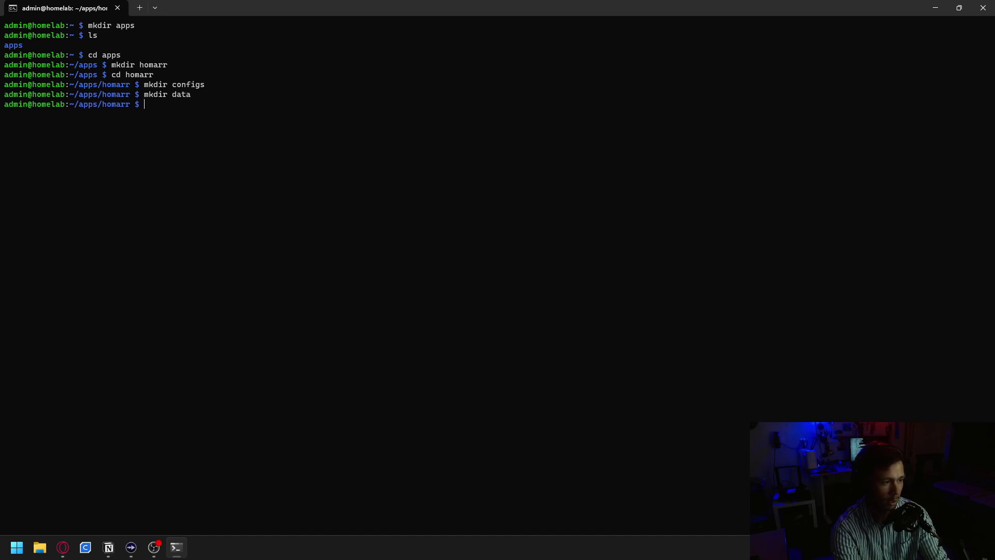
{"action": "type", "text": "mkdir icons"}
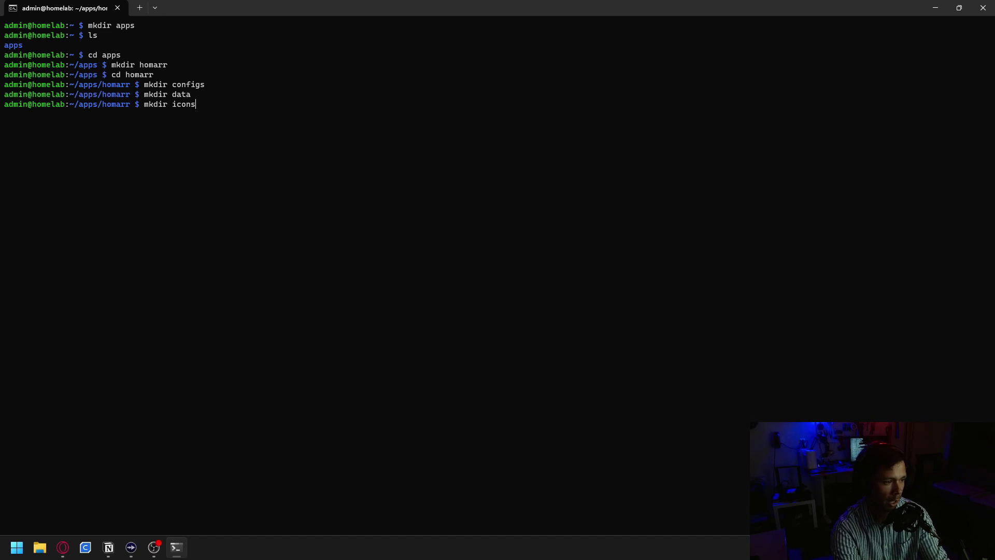
{"action": "key", "text": "Return"}
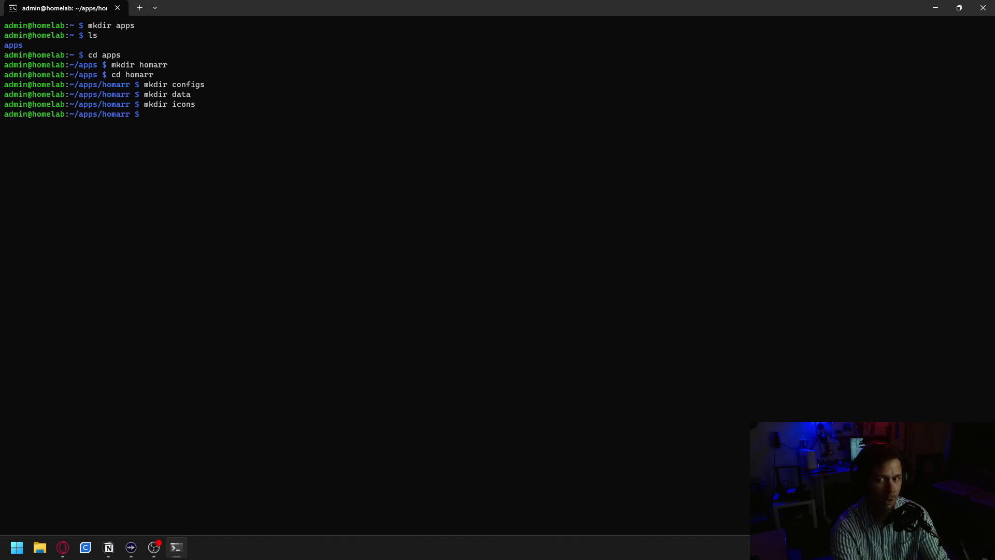
Print the configs folder's full path with pwd and copy it.
{"action": "type", "text": "cd configs"}
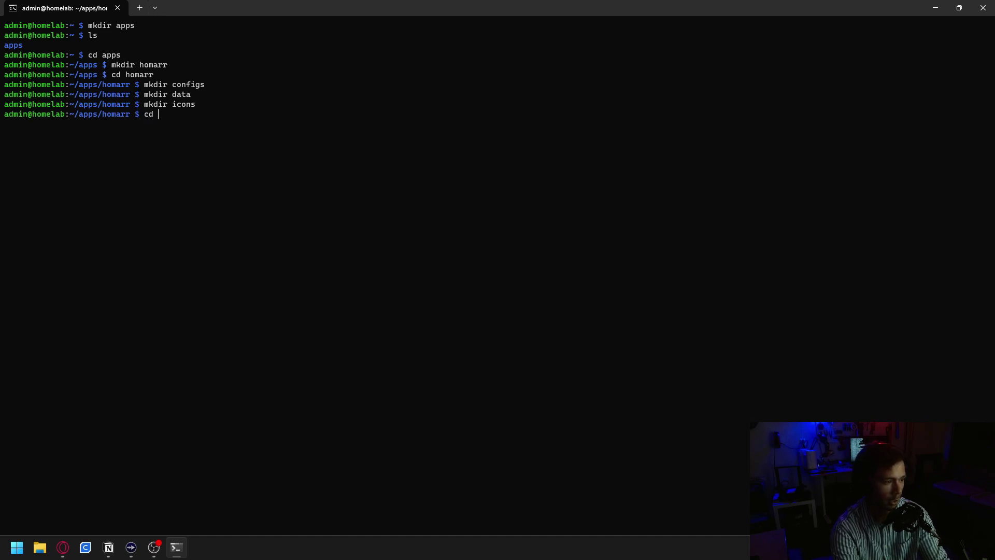
{"action": "key", "text": "Return"}
{"action": "type", "text": "pwd"}
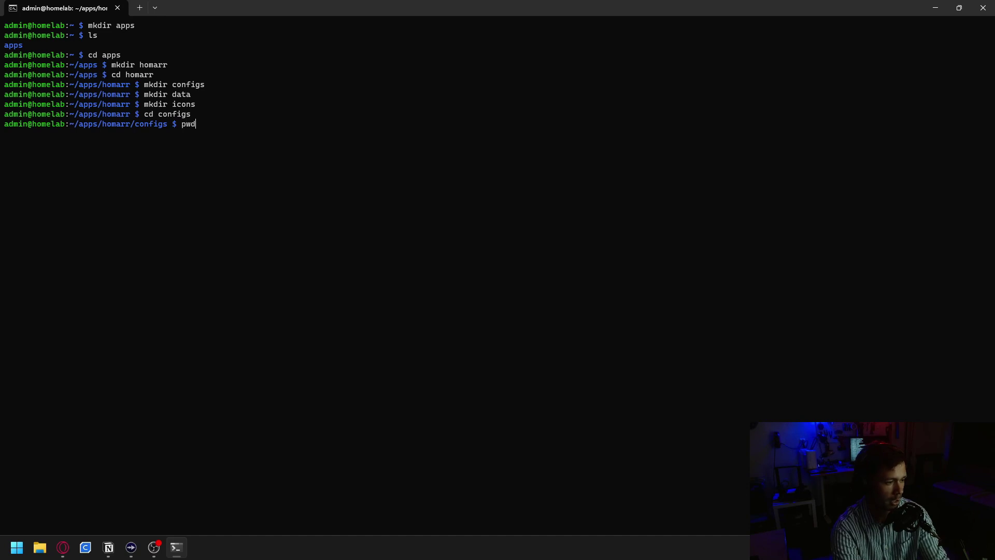
{"action": "key", "text": "Return"}
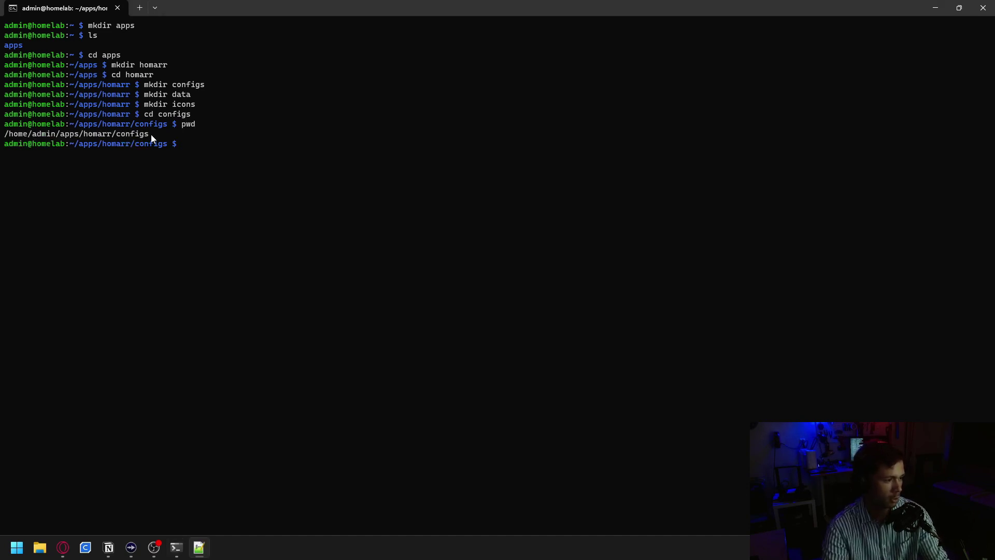
{"action": "left_click_drag", "start_coordinate": [150, 134], "coordinate": [3, 135]}
{"action": "right_click", "coordinate": [3, 135]}
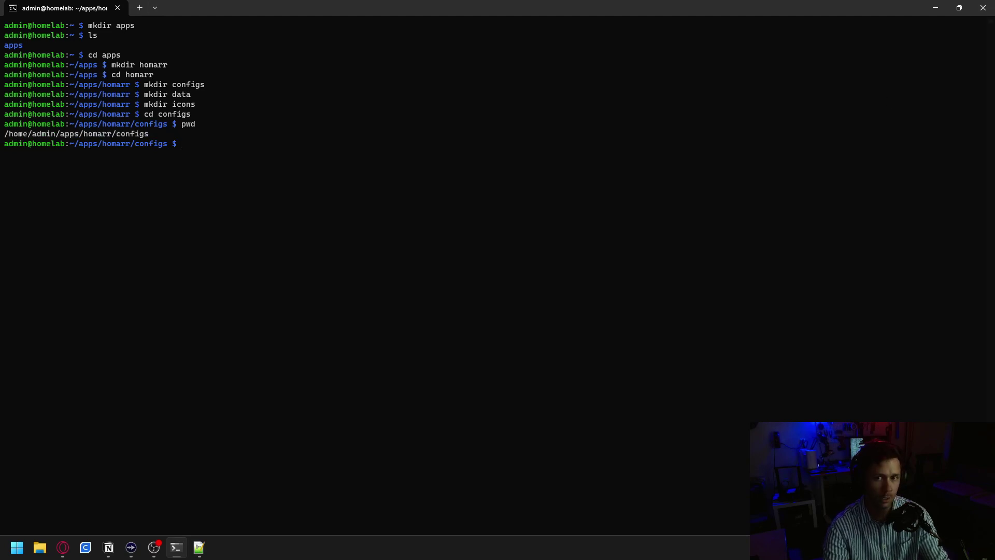
{"action": "left_click", "coordinate": [539, 182]}
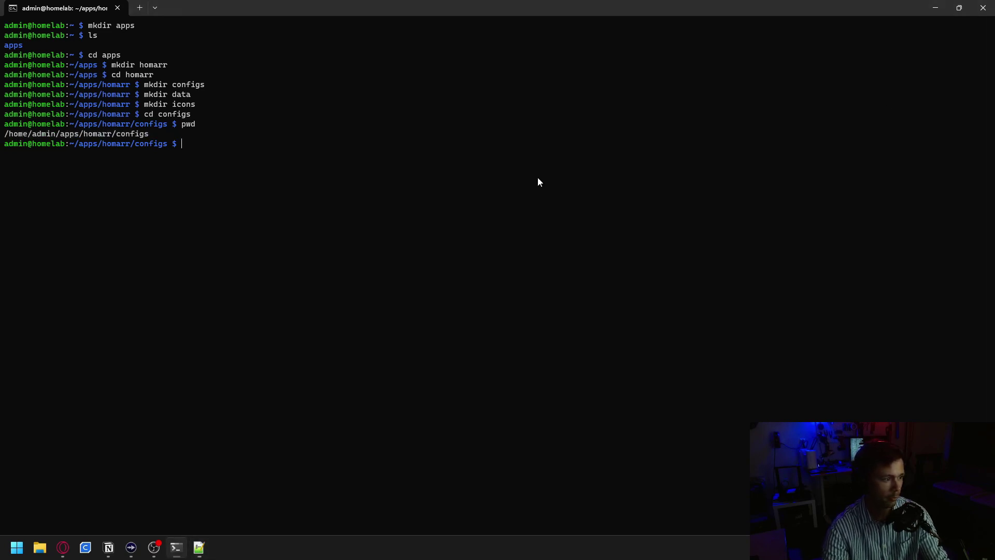
Move to the data folder, print its full path and copy it.
{"action": "type", "text": "cd "}
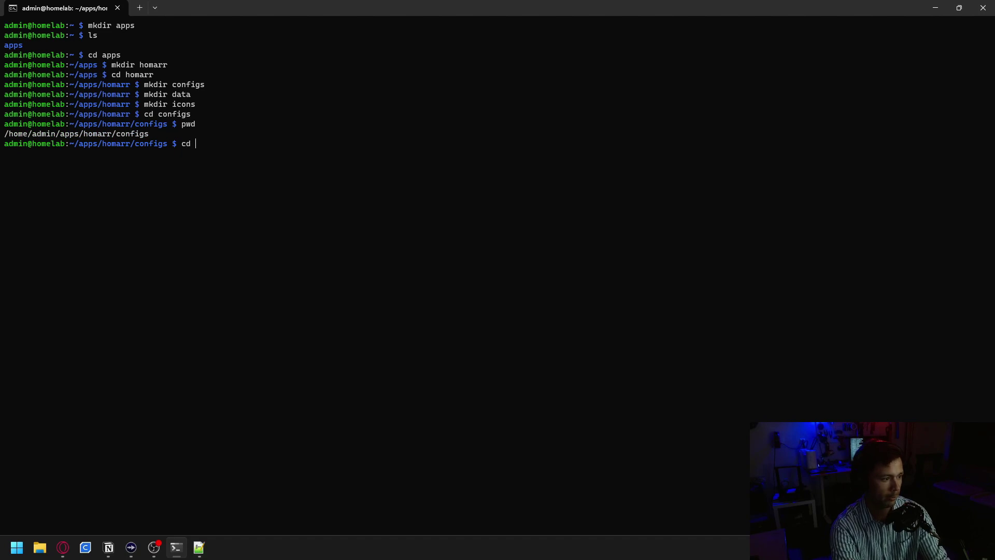
{"action": "type", "text": ".."}
{"action": "key", "text": "Return"}
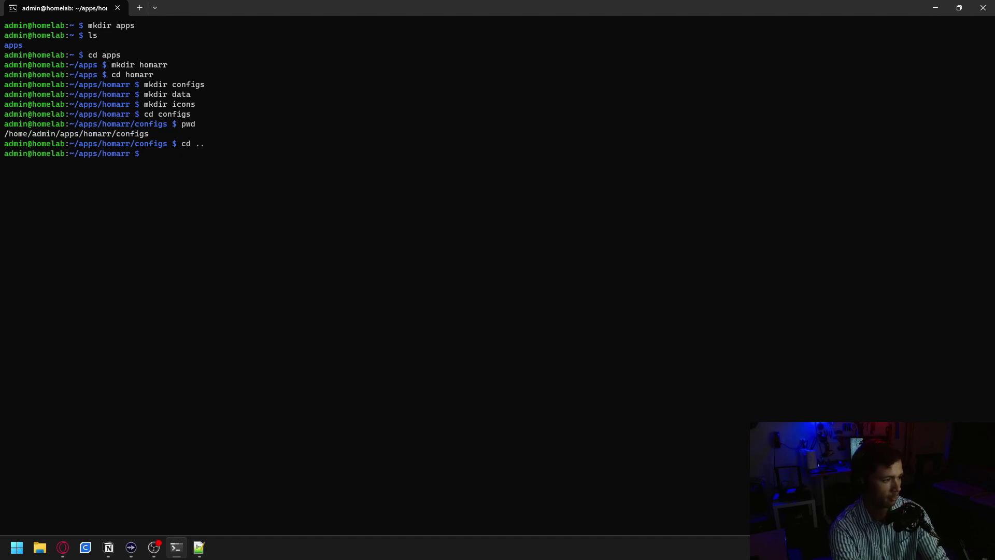
{"action": "type", "text": "cd data"}
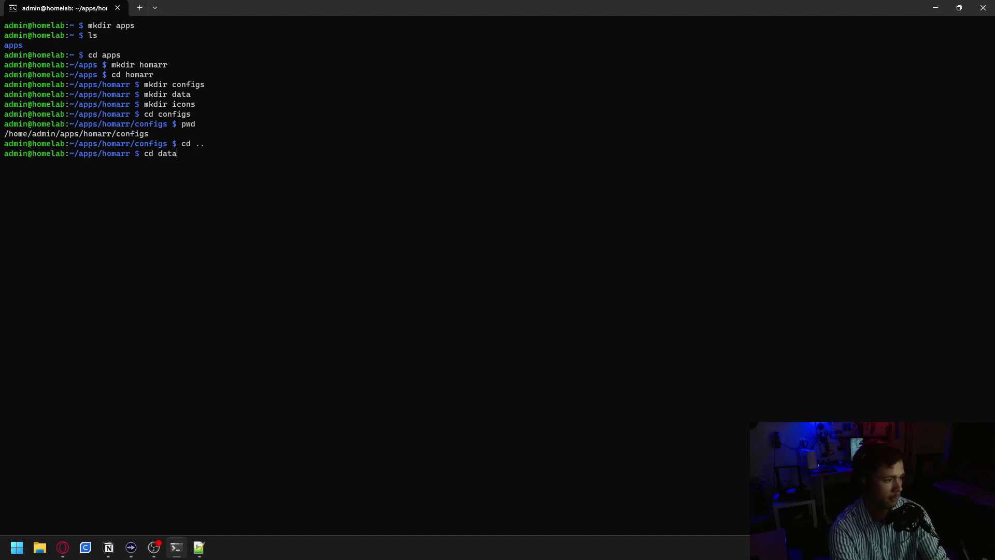
{"action": "key", "text": "Return"}
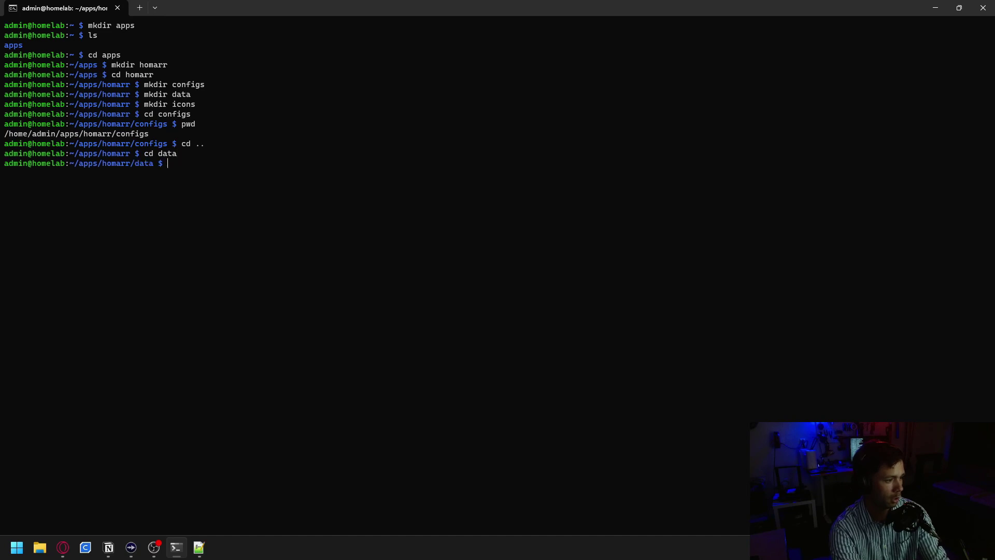
{"action": "type", "text": "pwd"}
{"action": "key", "text": "Return"}
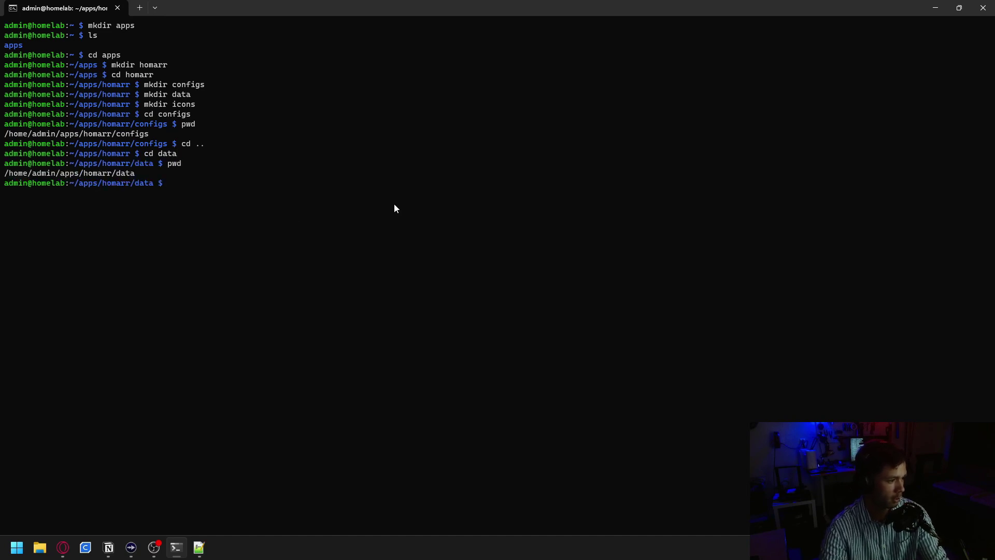
{"action": "left_click_drag", "start_coordinate": [136, 175], "coordinate": [28, 175]}
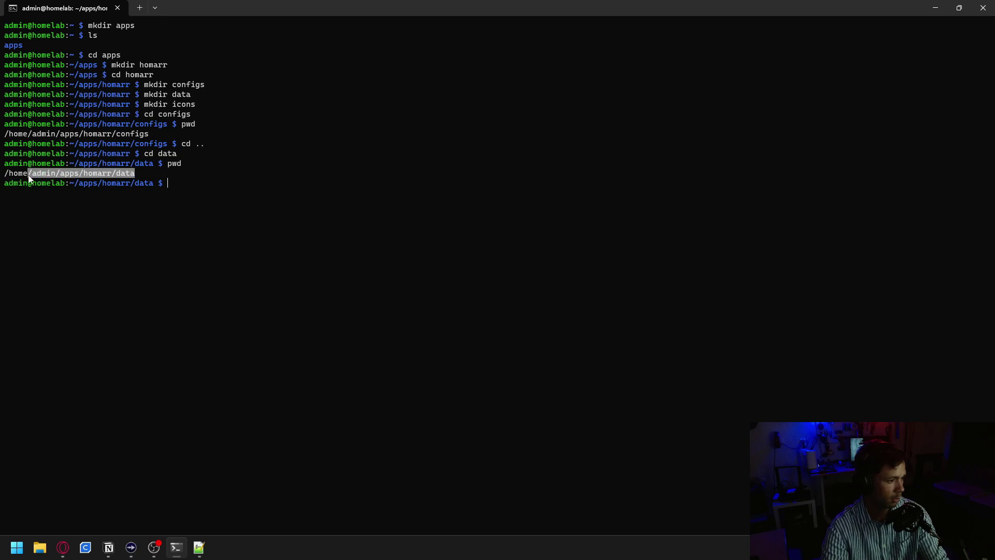
{"action": "key", "text": "ctrl+c"}
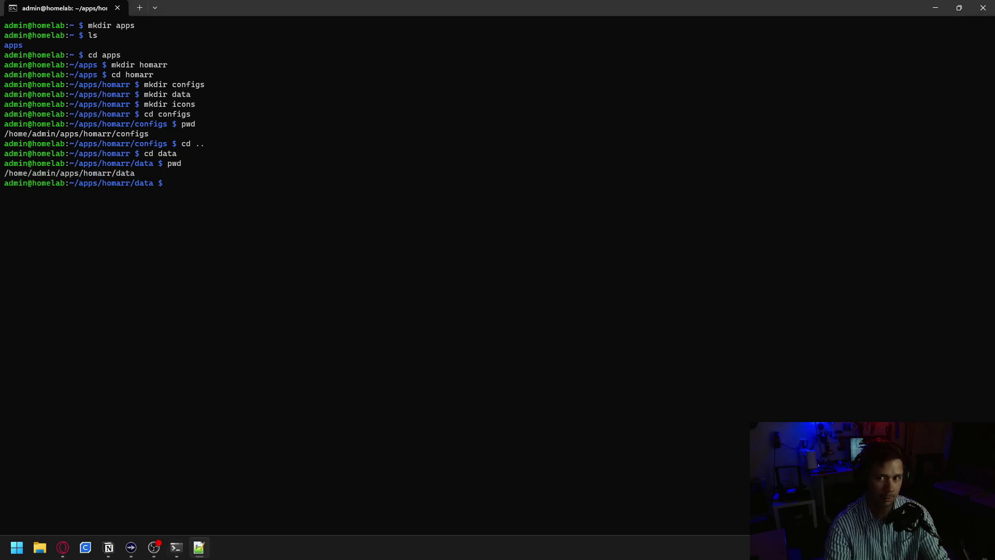
{"action": "left_click", "coordinate": [318, 192]}
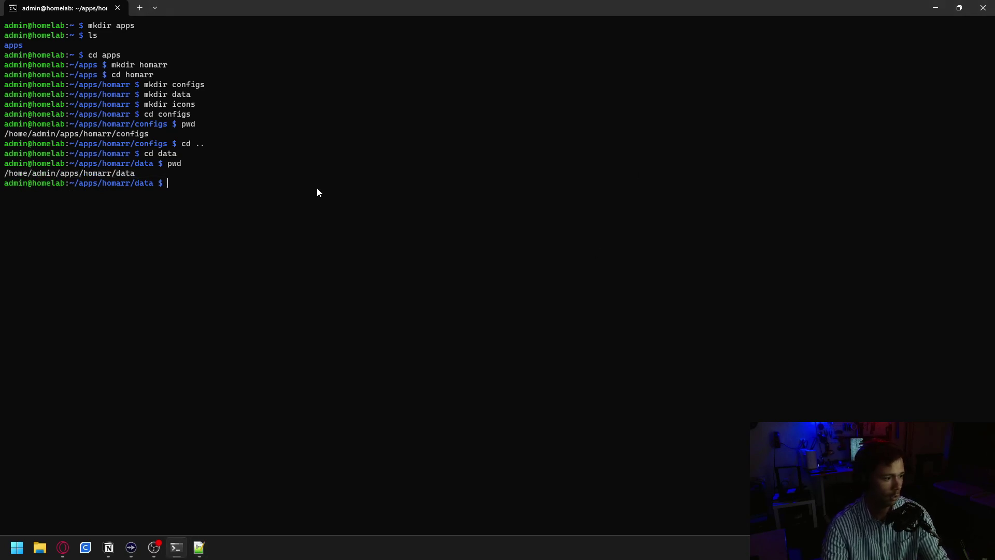
Move to the icons folder and copy its path /home/admin/apps/homarr/icons.
{"action": "type", "text": "cd .."}
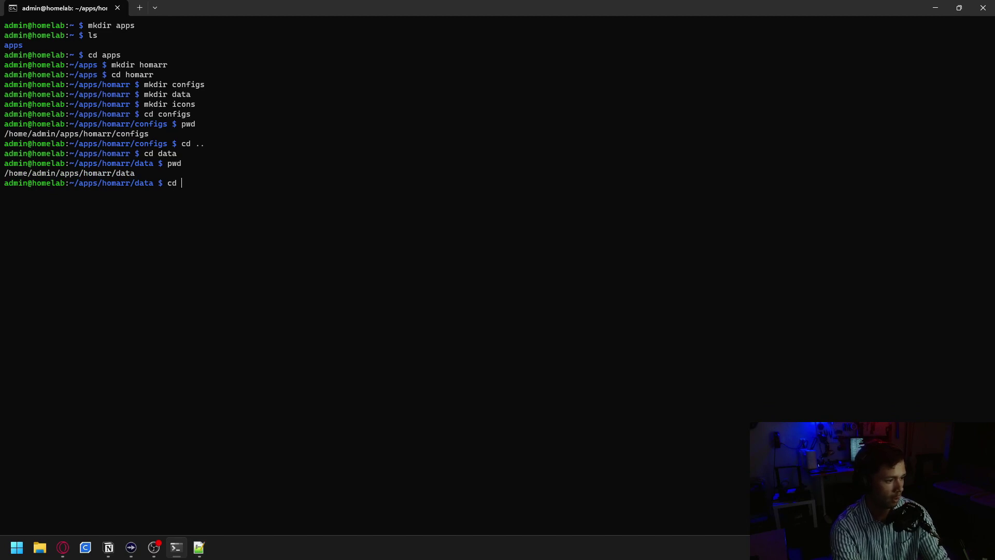
{"action": "key", "text": "Return"}
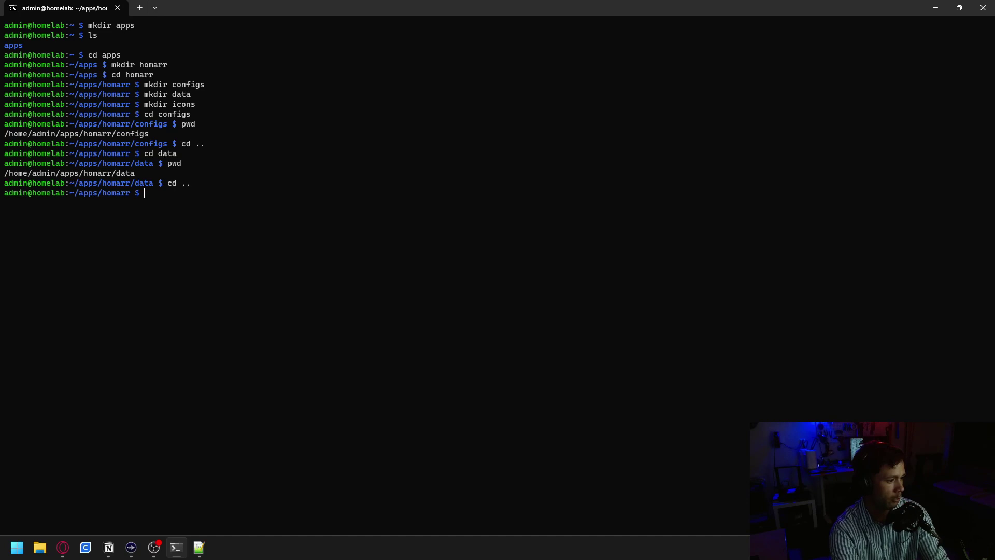
{"action": "type", "text": "cd icons"}
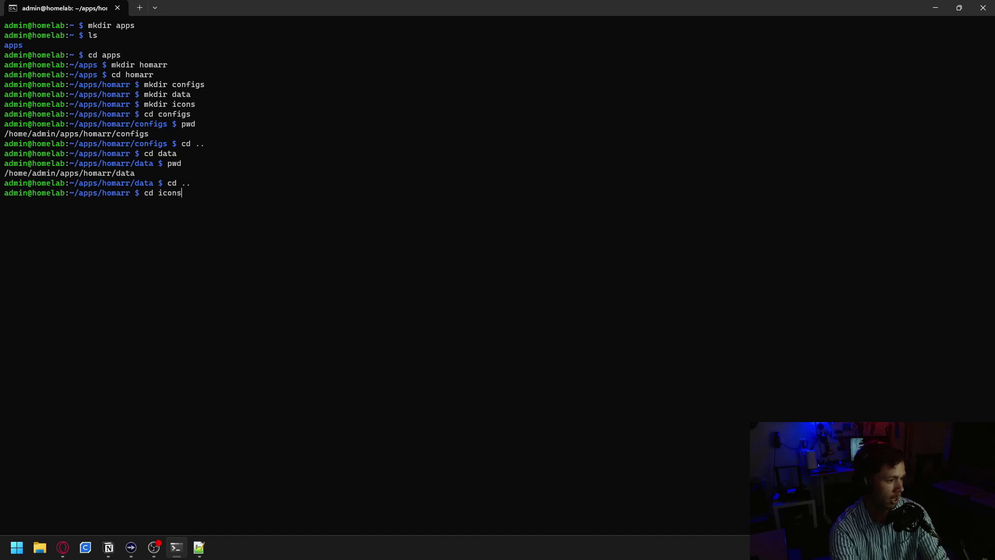
{"action": "key", "text": "Return"}
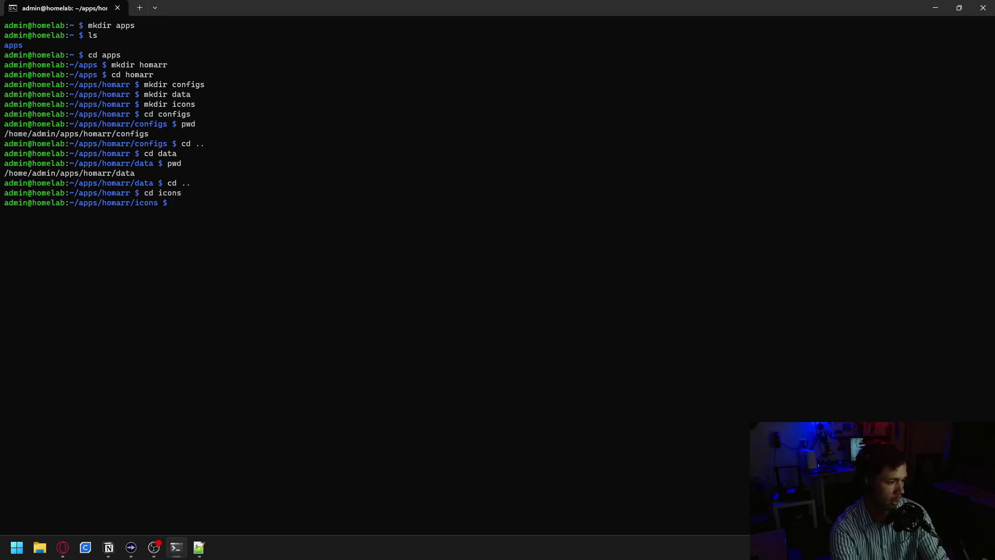
{"action": "type", "text": "pwd"}
{"action": "key", "text": "Return"}
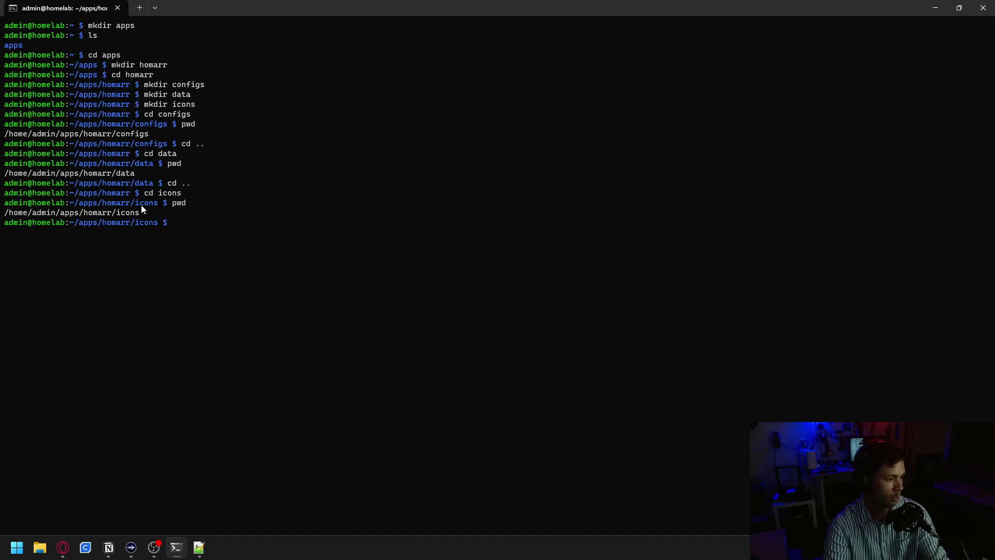
{"action": "left_click_drag", "start_coordinate": [144, 213], "coordinate": [4, 213]}
{"action": "key", "text": "ctrl+c"}
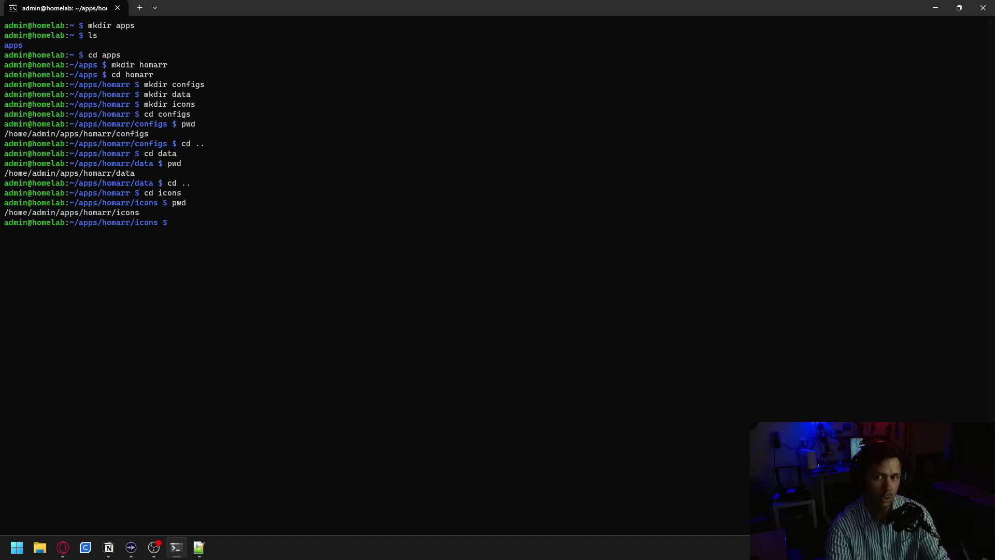
Replace the configs <your-path> placeholder in the docker run command with the full configs path.
{"action": "left_click", "coordinate": [199, 547]}
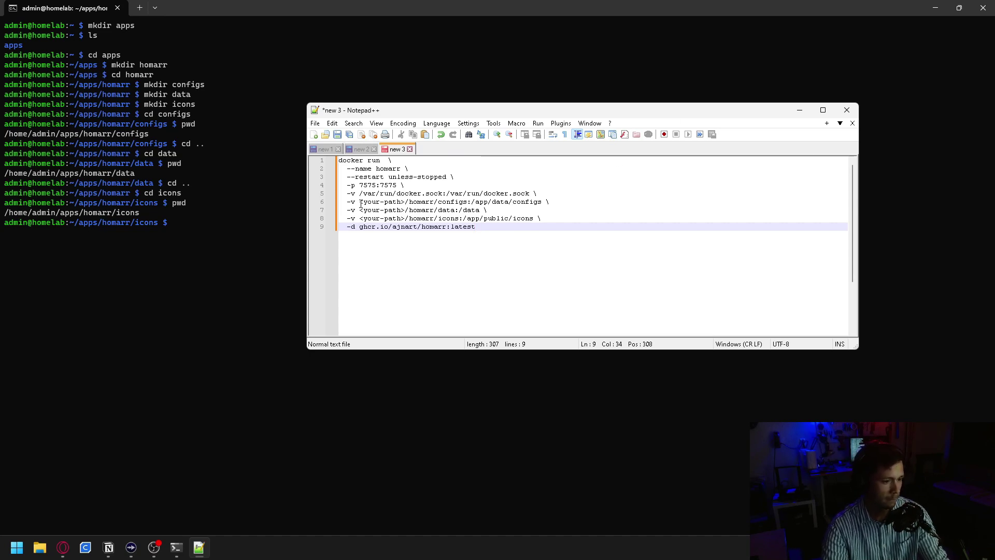
{"action": "left_click_drag", "start_coordinate": [360, 203], "coordinate": [479, 205]}
{"action": "left_click_drag", "start_coordinate": [360, 211], "coordinate": [457, 211]}
{"action": "left_click_drag", "start_coordinate": [360, 218], "coordinate": [460, 219]}
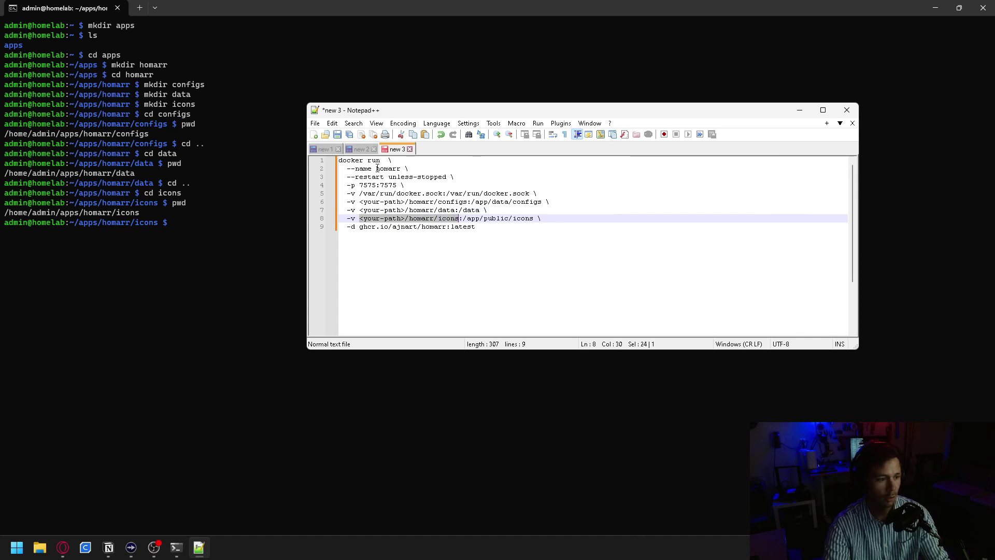
{"action": "left_click_drag", "start_coordinate": [360, 202], "coordinate": [468, 202]}
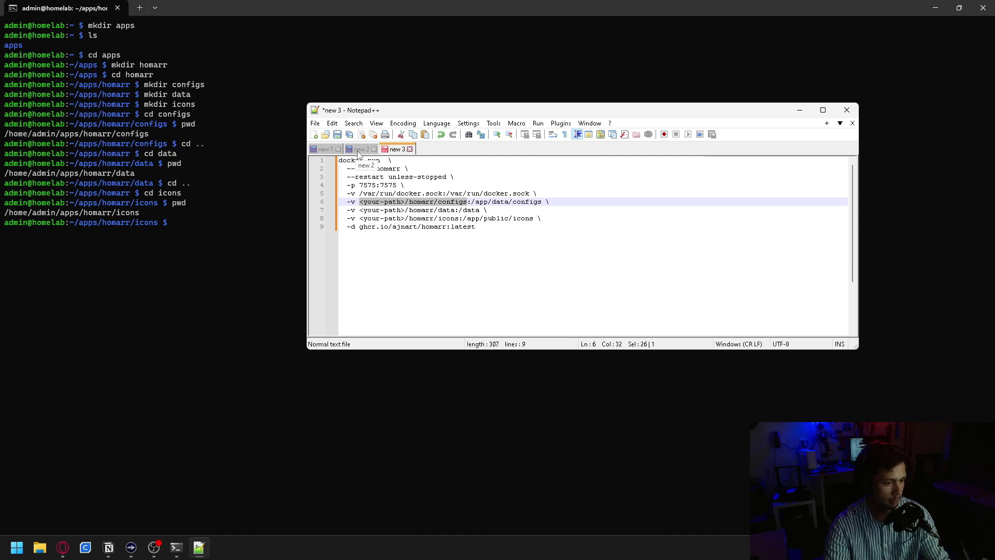
{"action": "left_click", "coordinate": [358, 150]}
{"action": "left_click_drag", "start_coordinate": [468, 160], "coordinate": [328, 164]}
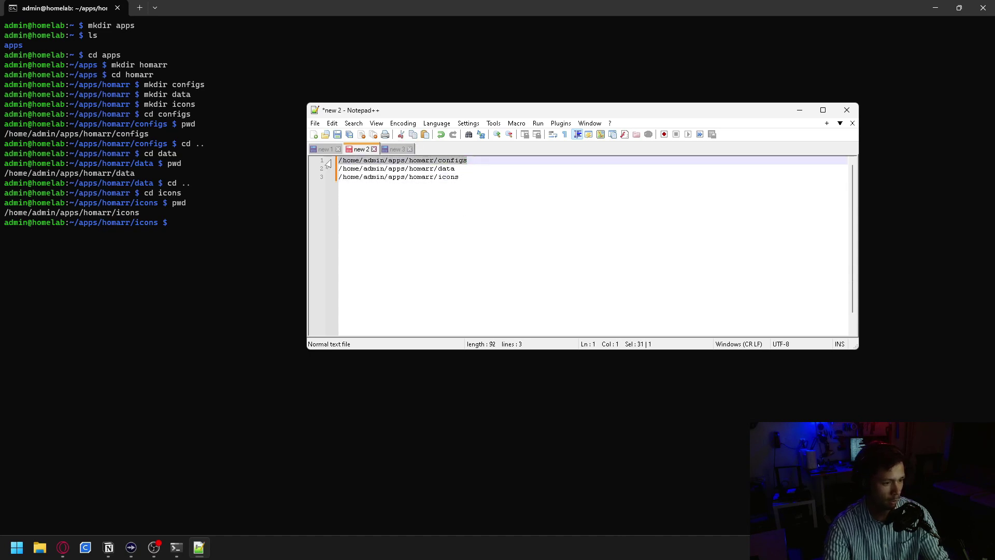
{"action": "left_click", "coordinate": [396, 149]}
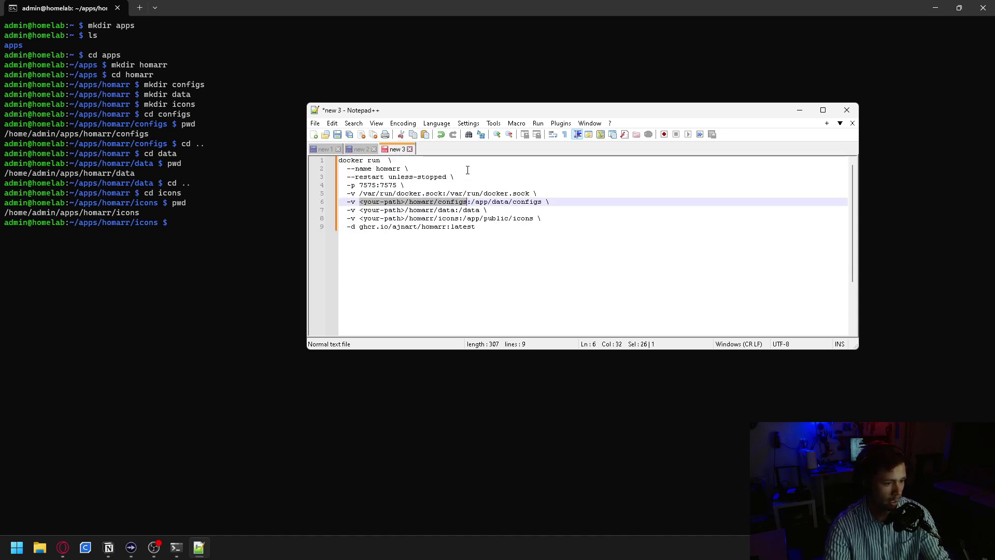
{"action": "key", "text": "ctrl+v"}
Fill in the data and icons volume paths, select the whole command, and minimize Notepad++.
{"action": "left_click", "coordinate": [361, 151]}
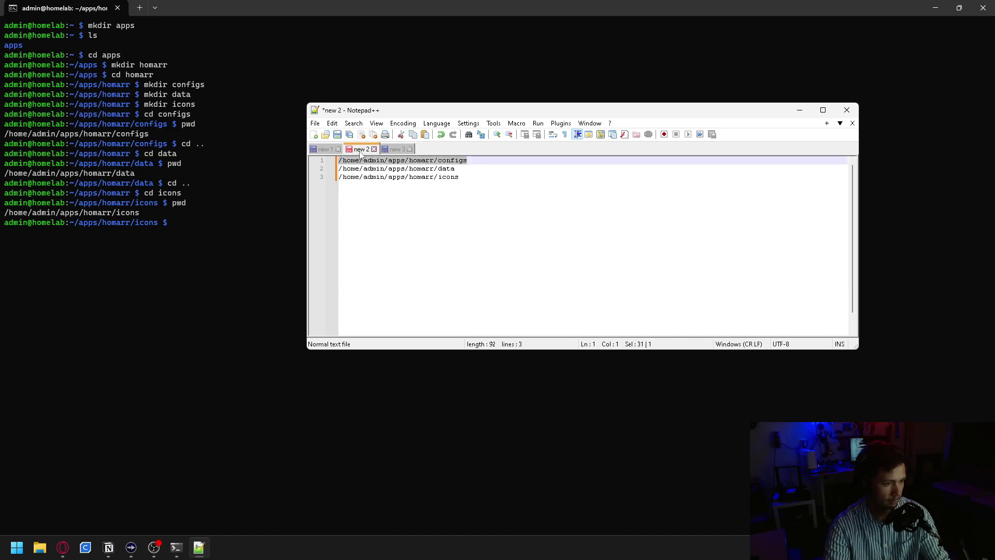
{"action": "left_click_drag", "start_coordinate": [455, 168], "coordinate": [340, 169]}
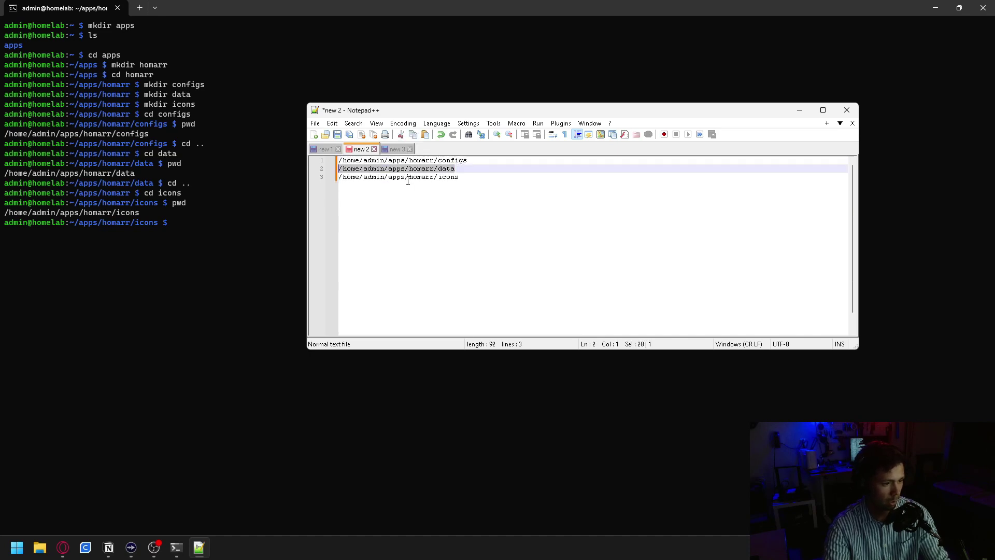
{"action": "left_click", "coordinate": [396, 149]}
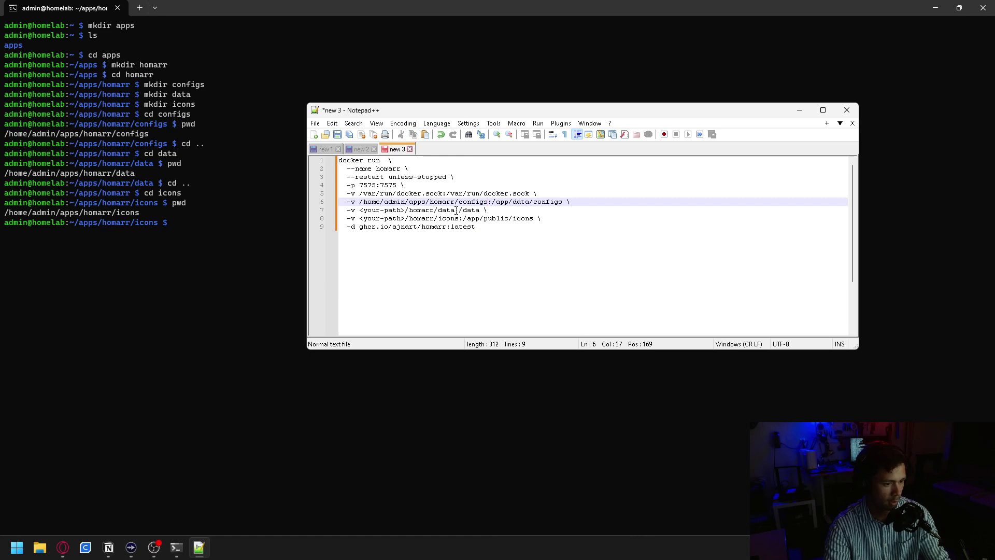
{"action": "left_click_drag", "start_coordinate": [456, 210], "coordinate": [360, 211]}
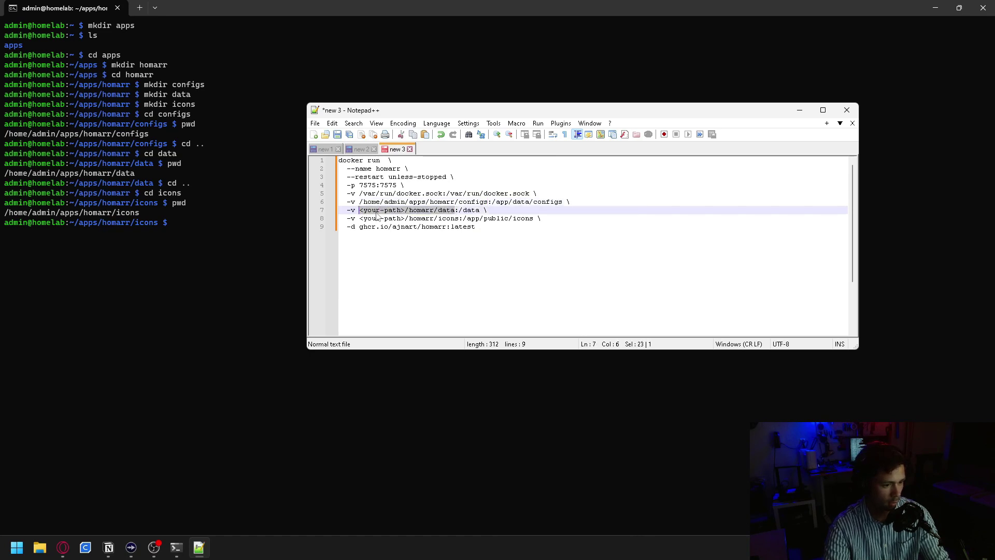
{"action": "key", "text": "ctrl+v"}
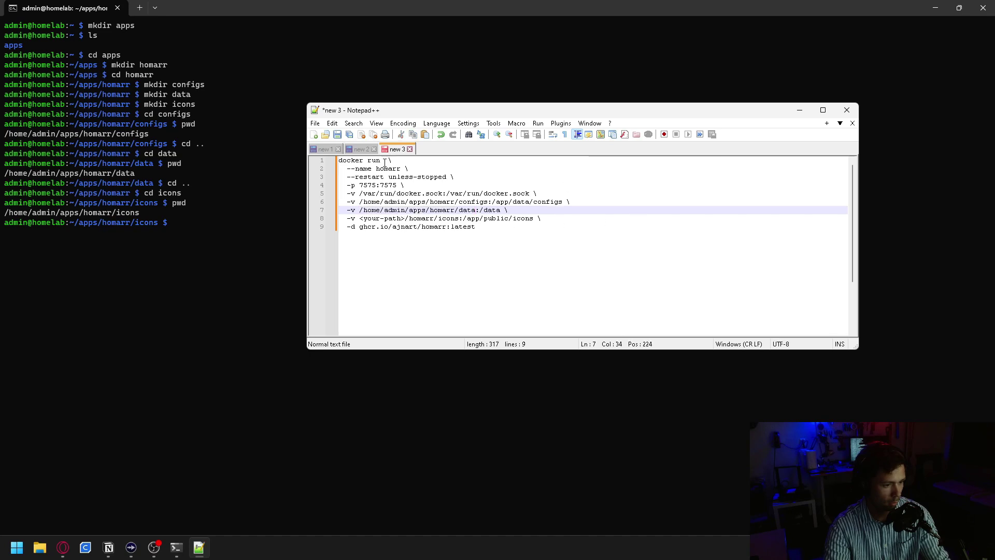
{"action": "left_click_drag", "start_coordinate": [459, 218], "coordinate": [359, 221]}
{"action": "key", "text": "ctrl+v"}
{"action": "key", "text": "ctrl+a"}
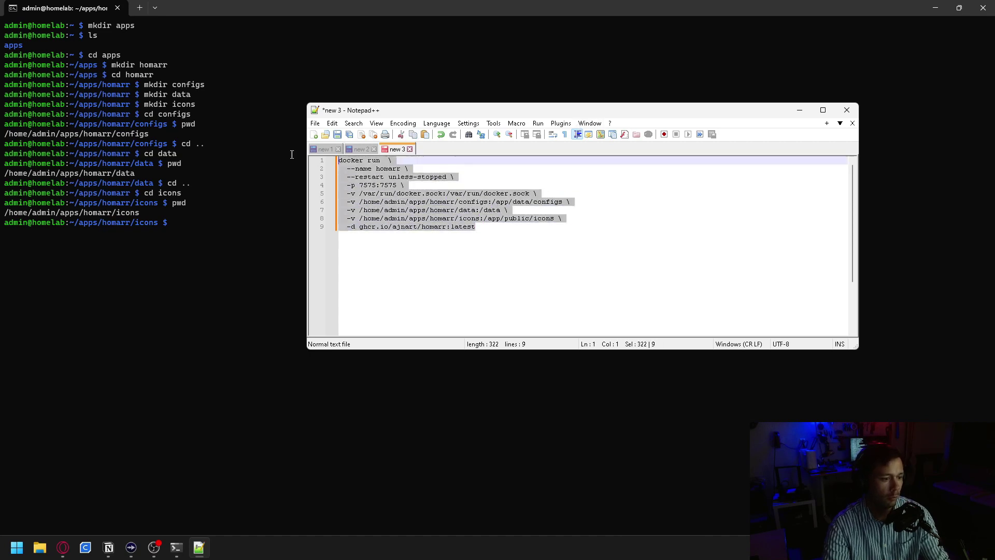
{"action": "left_click", "coordinate": [800, 110]}
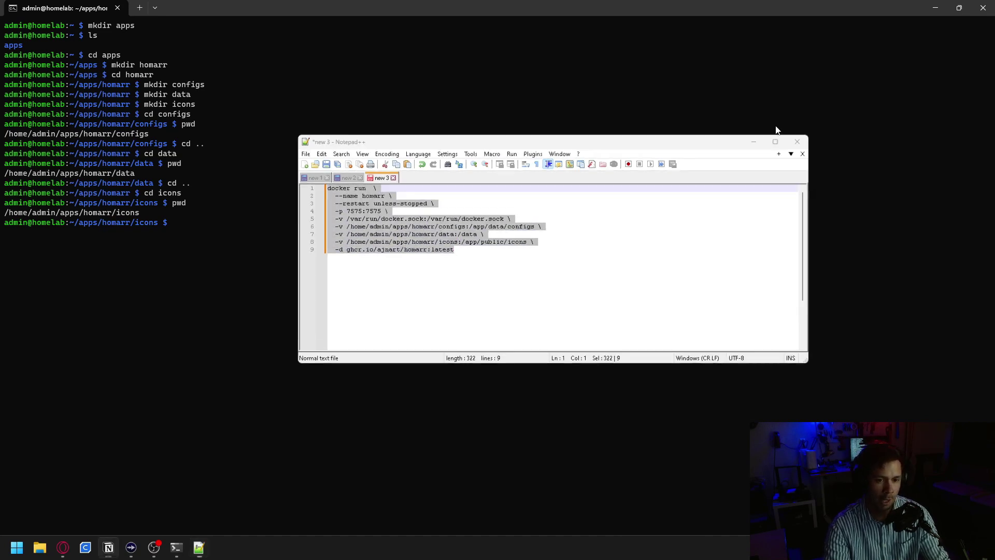
Go up three levels from icons back to the home folder.
{"action": "type", "text": "c"}
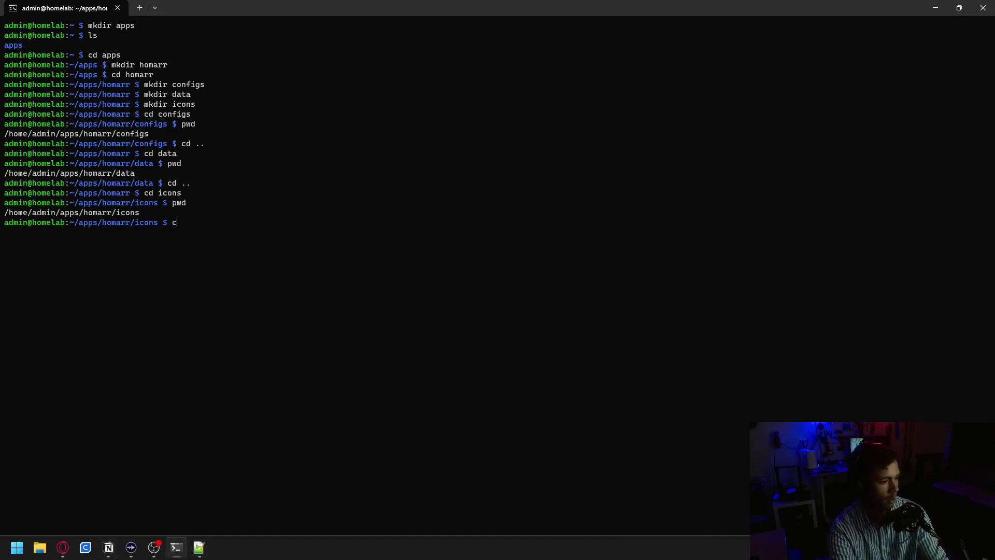
{"action": "type", "text": "d .."}
{"action": "key", "text": "Return"}
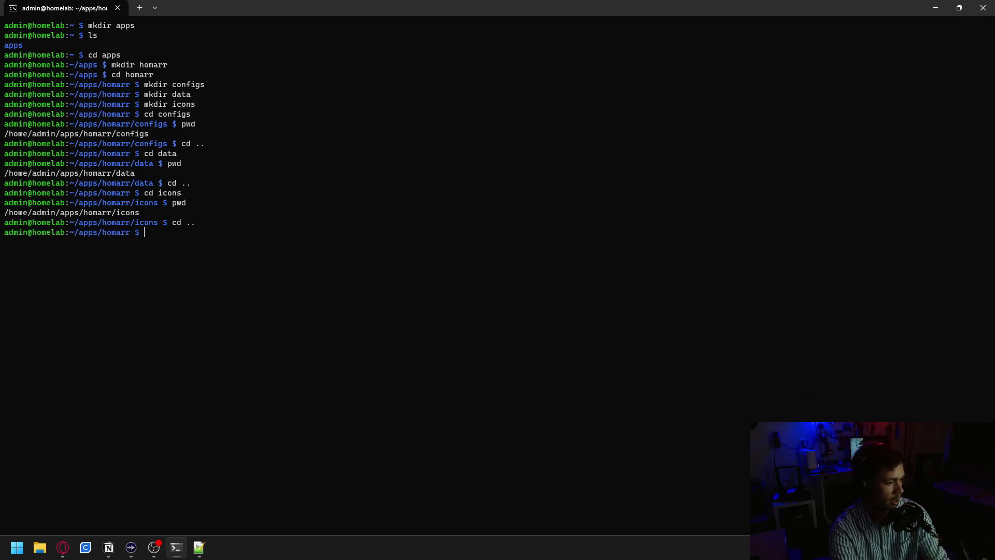
{"action": "type", "text": "cd .."}
{"action": "key", "text": "Return"}
{"action": "type", "text": "cd"}
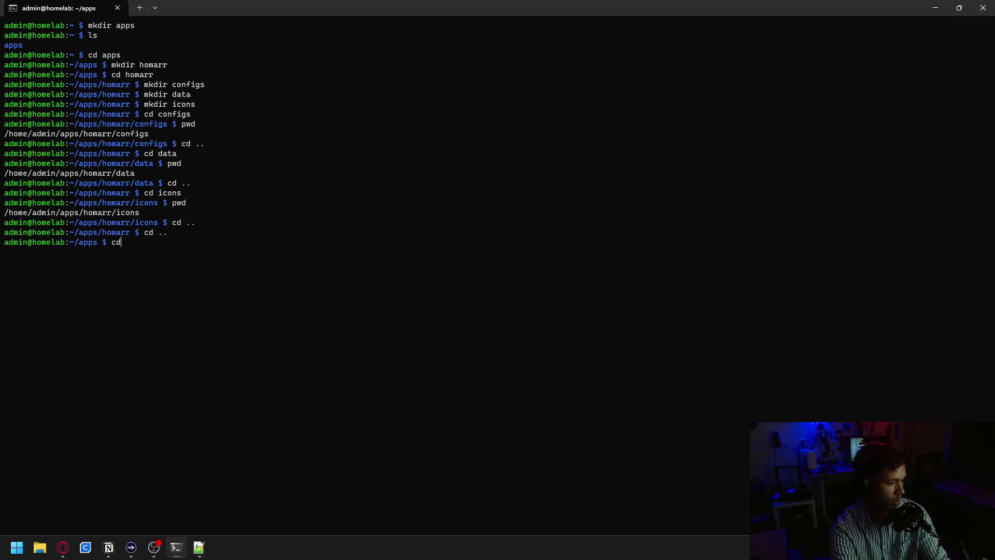
{"action": "type", "text": " .."}
{"action": "key", "text": "Return"}
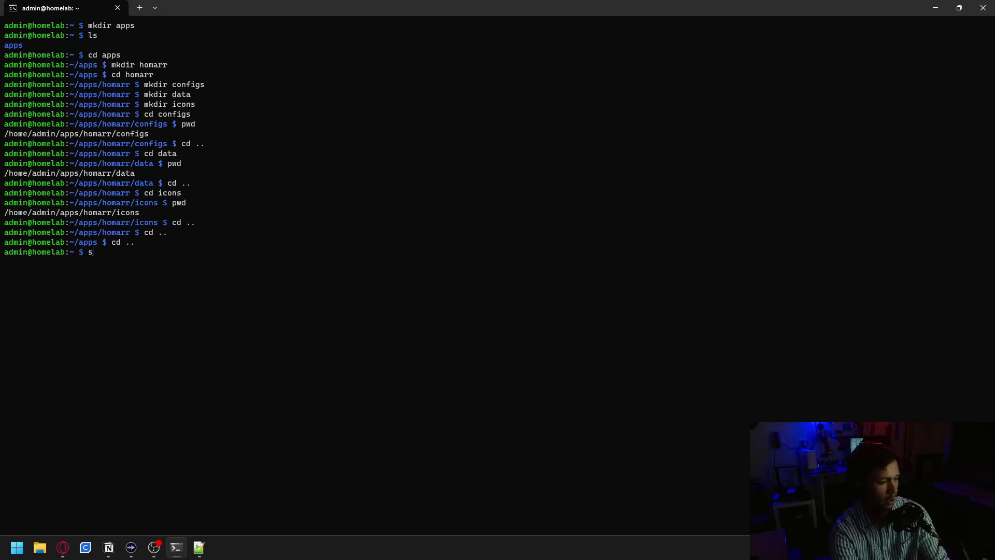
Run the pasted docker run command with sudo to pull homarr:latest and start the container.
{"action": "type", "text": "udo"}
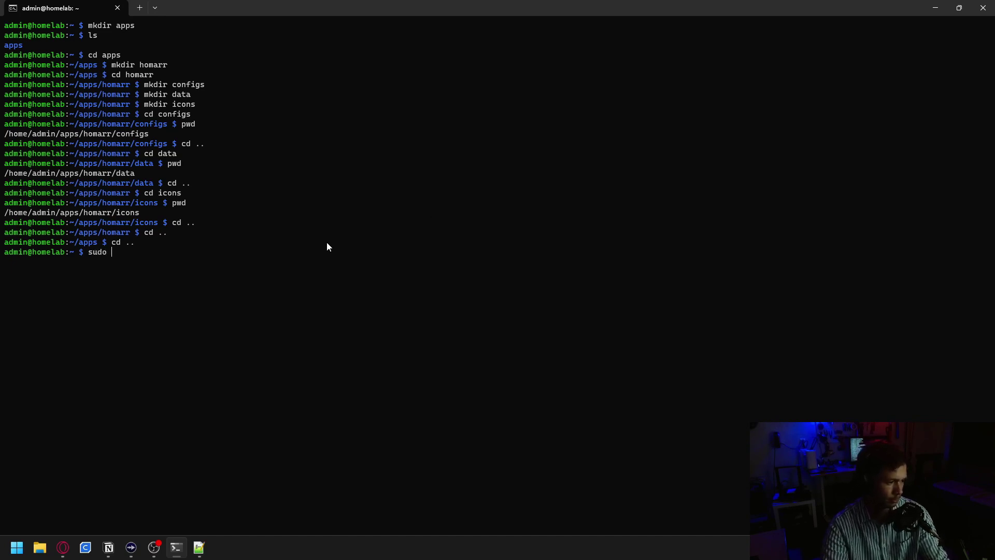
{"action": "key", "text": "ctrl+v"}
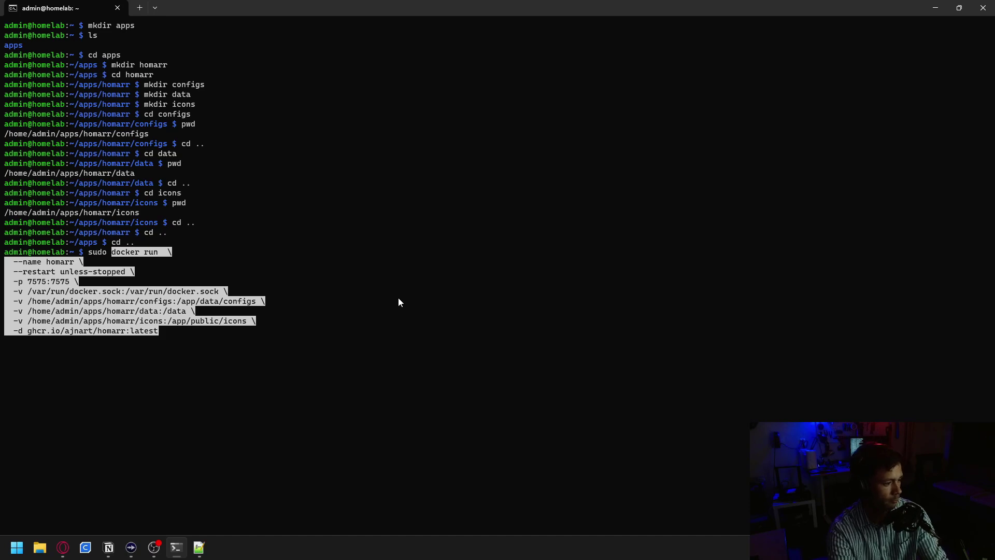
{"action": "key", "text": "Return"}
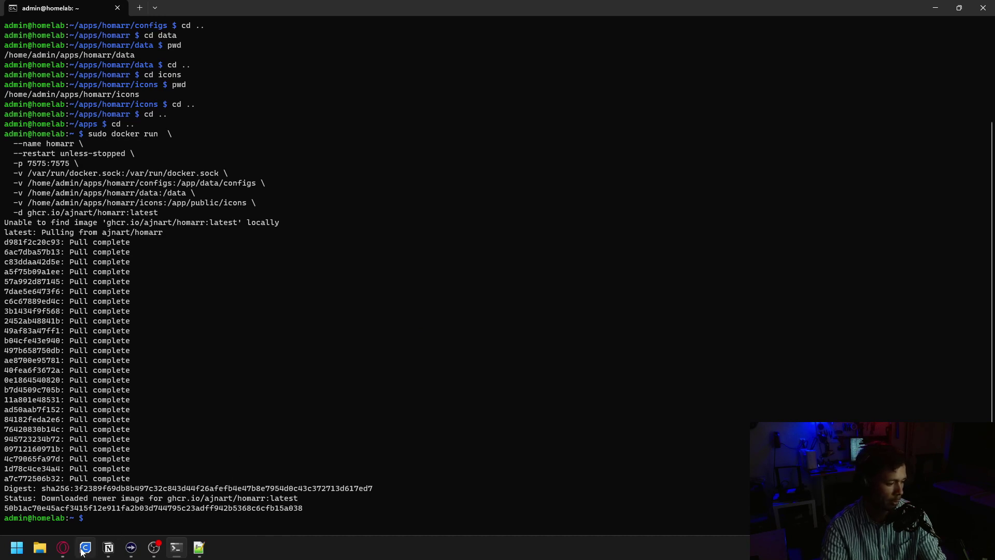
Check port 7575 in the browser, then run hostname -I and select the IP 192.168.4.59.
{"action": "left_click", "coordinate": [63, 547]}
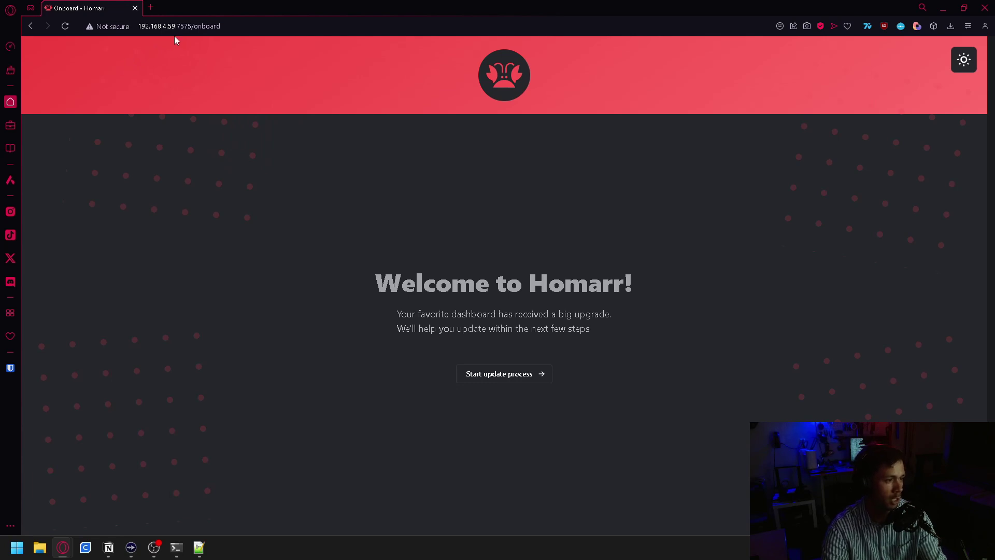
{"action": "left_click_drag", "start_coordinate": [176, 27], "coordinate": [191, 30]}
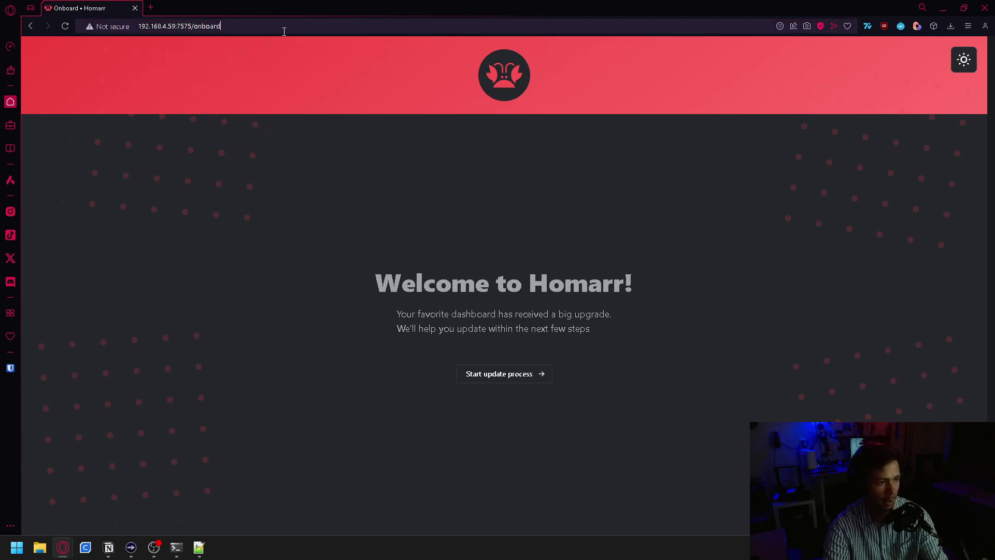
{"action": "left_click", "coordinate": [176, 547]}
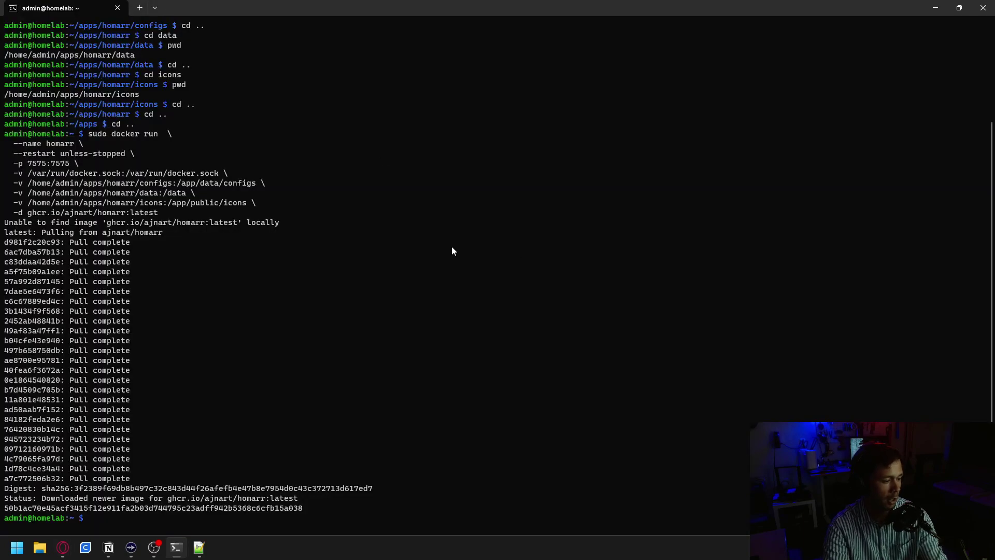
{"action": "type", "text": "clear"}
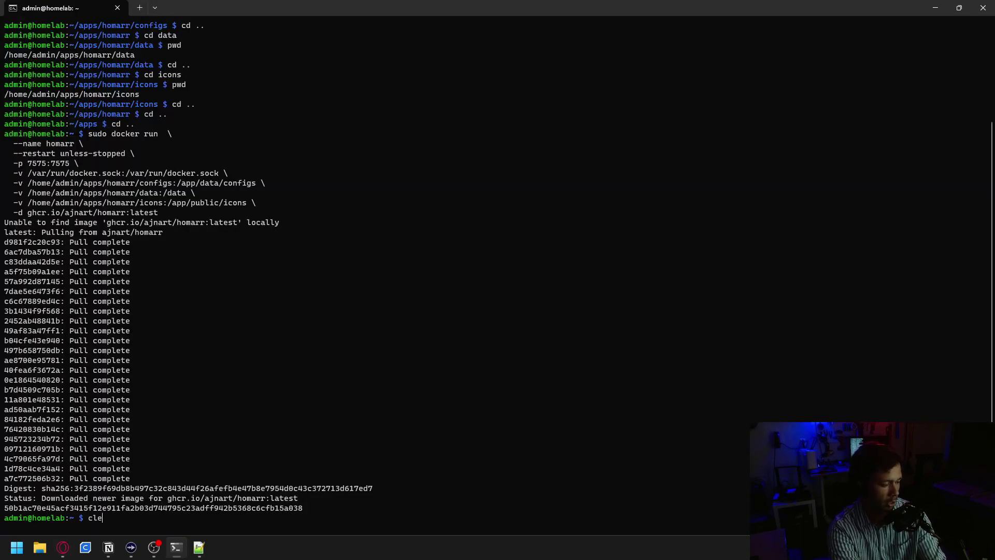
{"action": "key", "text": "Return"}
{"action": "type", "text": "ho"}
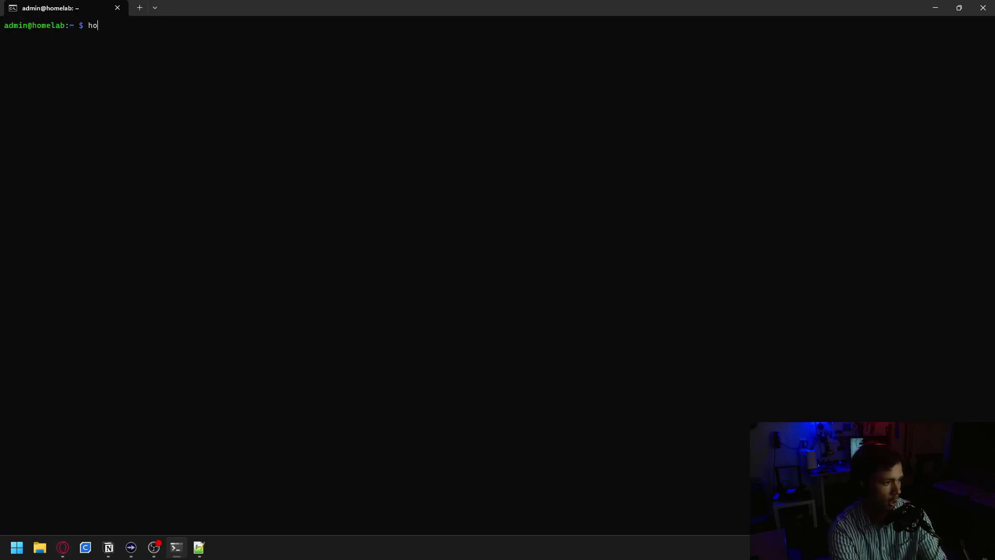
{"action": "type", "text": "stname -I"}
{"action": "key", "text": "Return"}
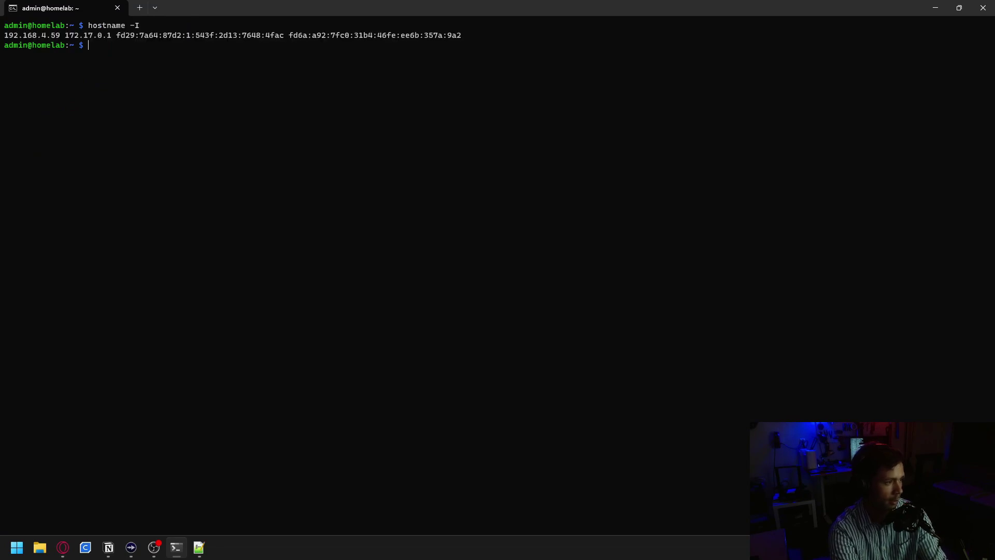
{"action": "left_click_drag", "start_coordinate": [61, 33], "coordinate": [1, 37]}
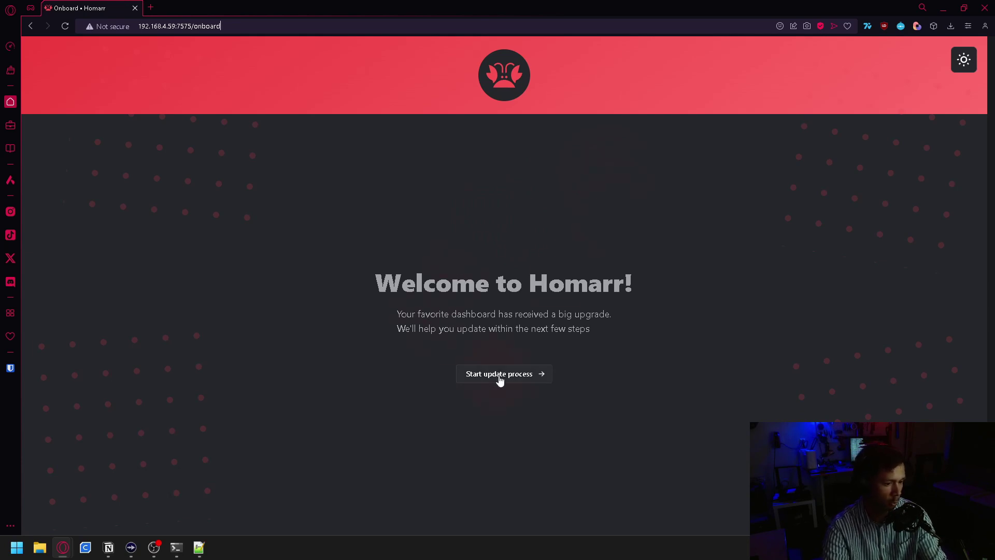
Start the update process, compare the data volume line with the Notepad++ command, and continue.
{"action": "left_click", "coordinate": [501, 379]}
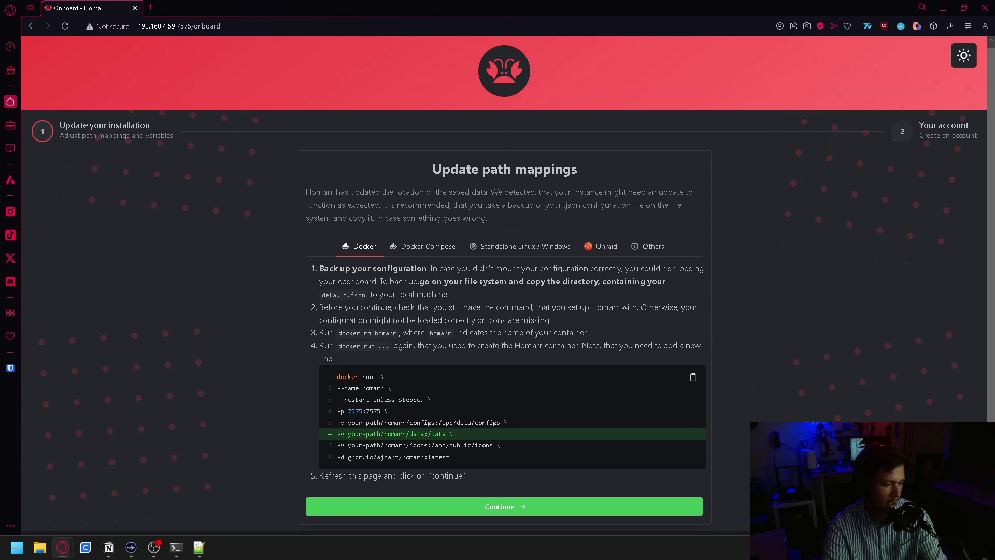
{"action": "left_click_drag", "start_coordinate": [338, 435], "coordinate": [454, 435]}
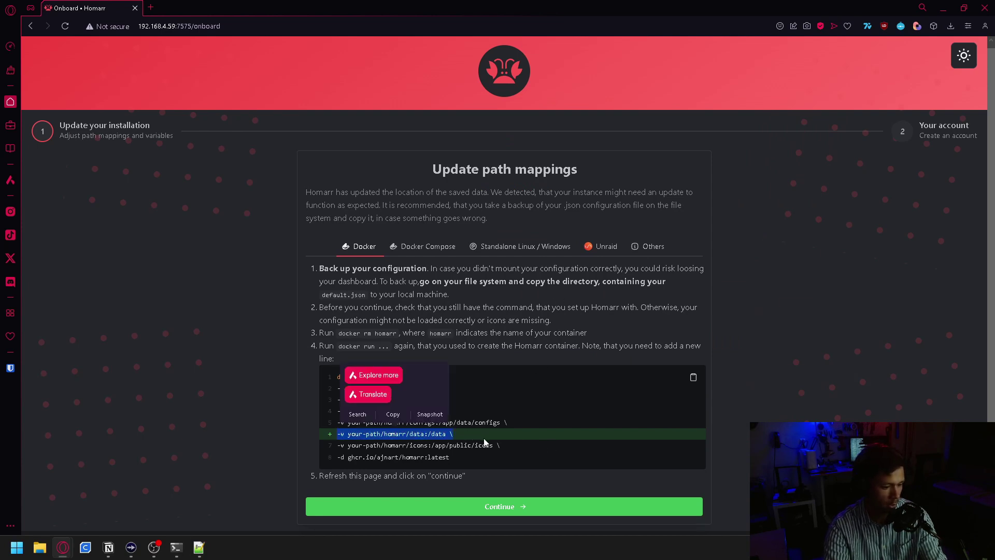
{"action": "left_click", "coordinate": [456, 439]}
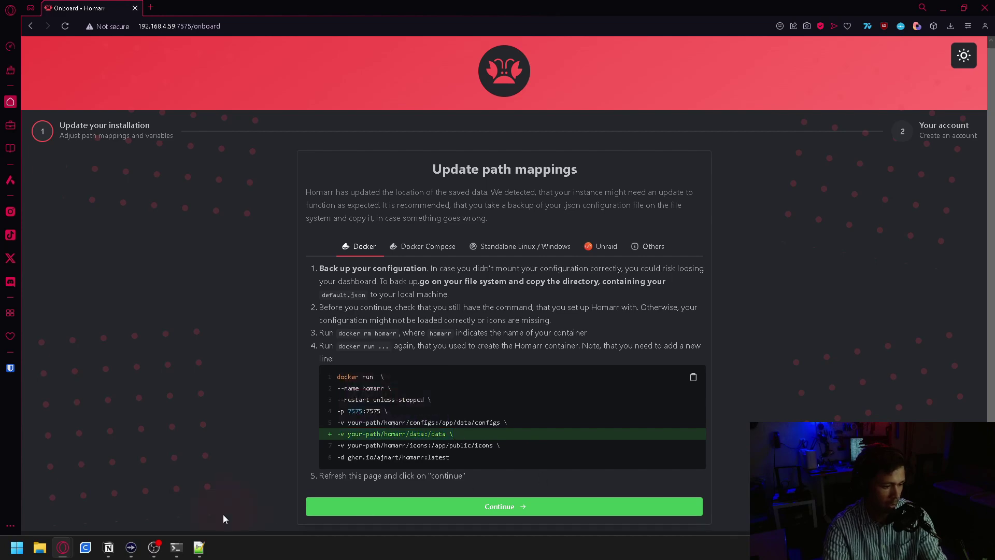
{"action": "left_click", "coordinate": [199, 548]}
{"action": "left_click_drag", "start_coordinate": [509, 210], "coordinate": [340, 214]}
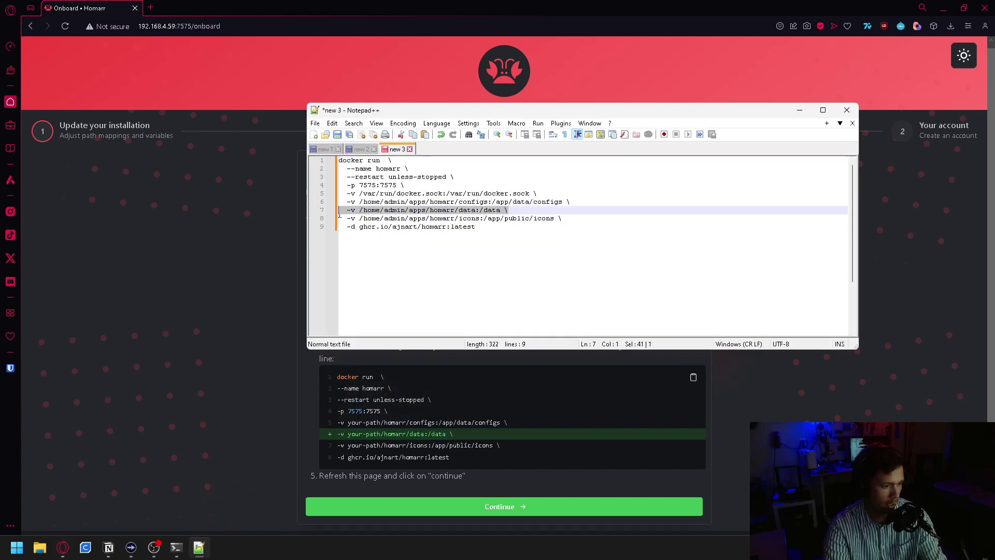
{"action": "left_click", "coordinate": [224, 385]}
{"action": "left_click", "coordinate": [446, 508]}
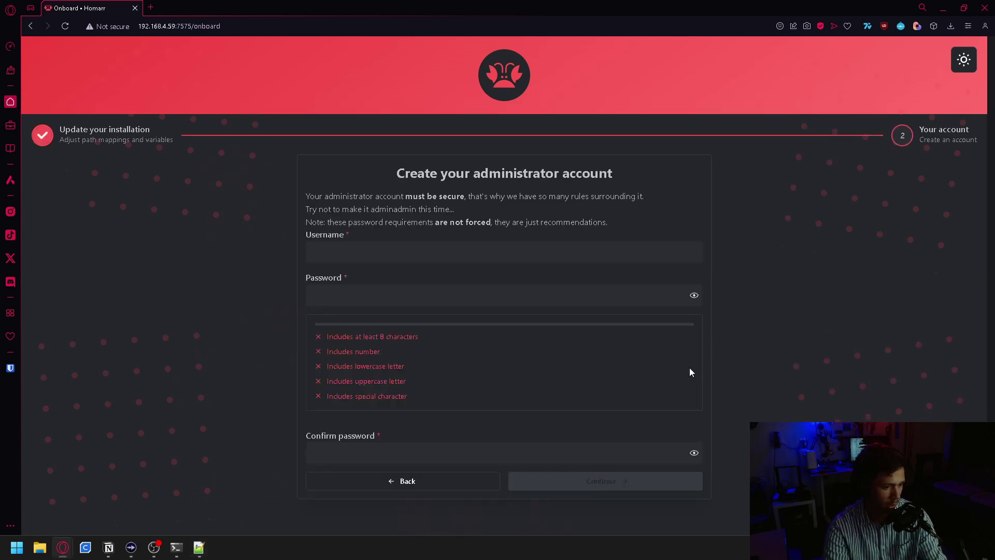
Create the administrator account with username admin and the pasted password.
{"action": "left_click", "coordinate": [447, 248]}
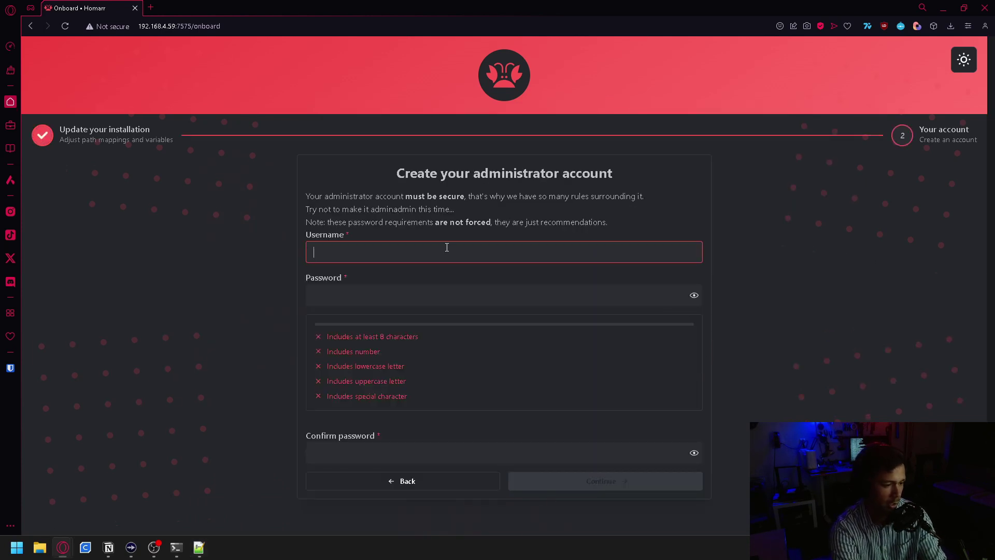
{"action": "type", "text": "admin"}
{"action": "key", "text": "Tab"}
{"action": "key", "text": "ctrl+v"}
{"action": "key", "text": "Tab"}
{"action": "key", "text": "ctrl+v"}
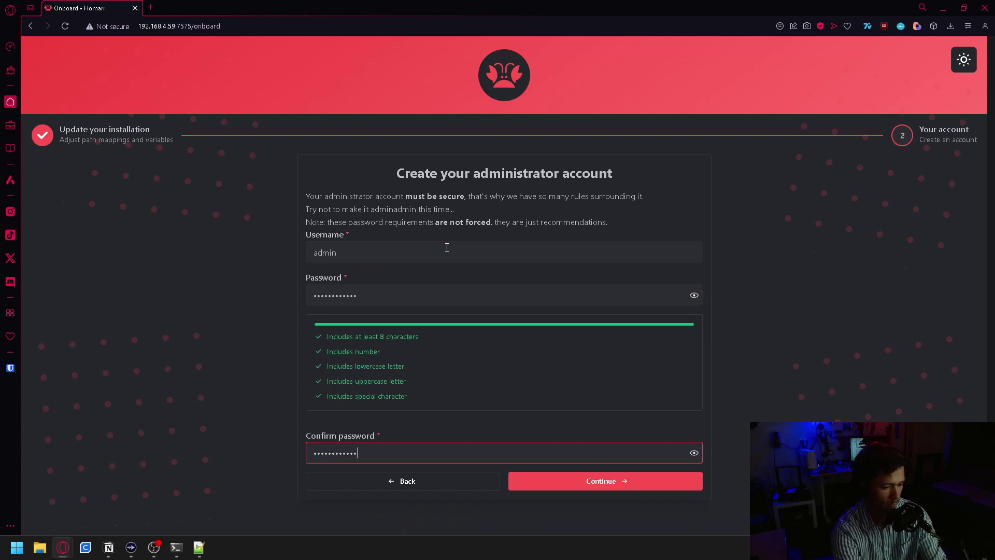
{"action": "left_click", "coordinate": [596, 488]}
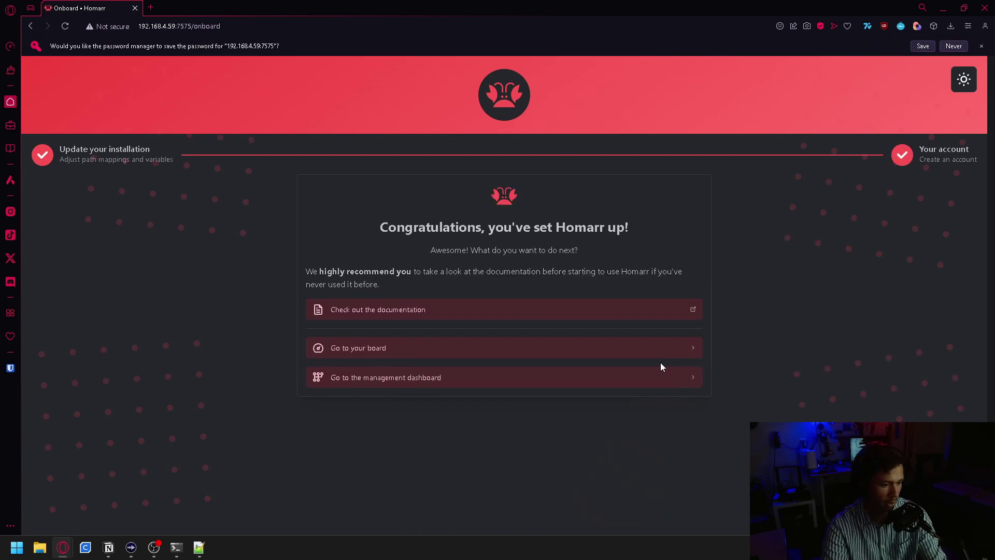
{"action": "left_click_drag", "start_coordinate": [372, 223], "coordinate": [679, 242]}
{"action": "left_click", "coordinate": [668, 254]}
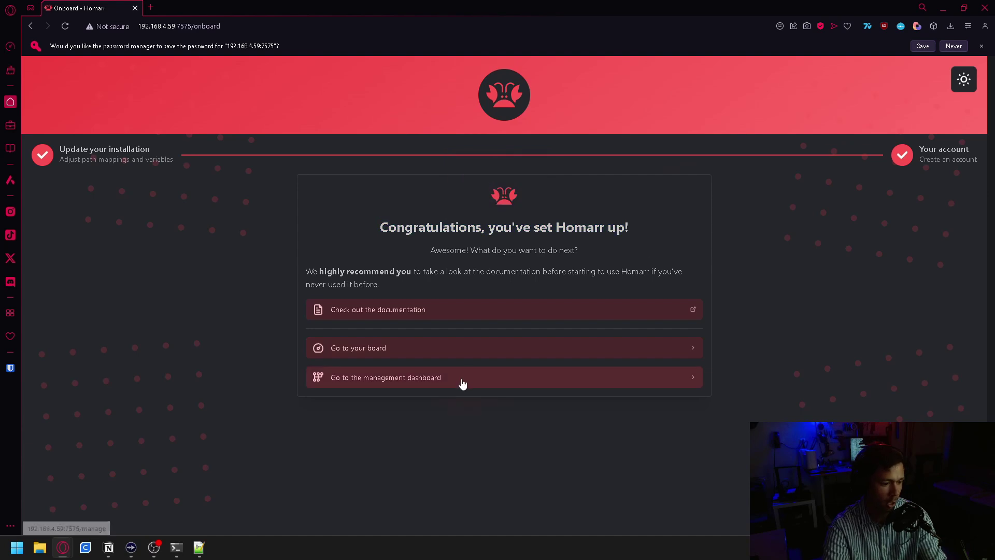
Open the Default Board in edit mode and inspect the weather widget settings without changes.
{"action": "left_click", "coordinate": [483, 352]}
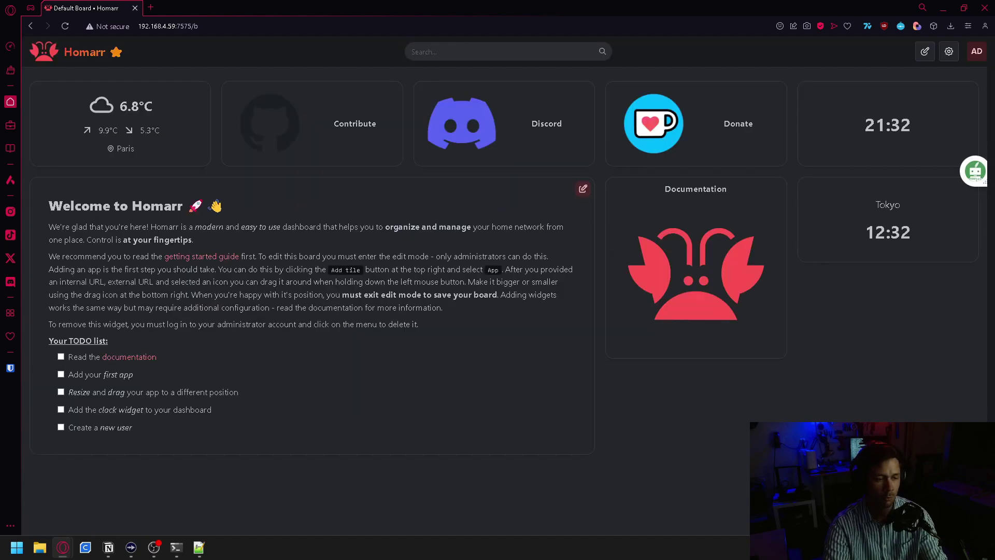
{"action": "left_click", "coordinate": [925, 51]}
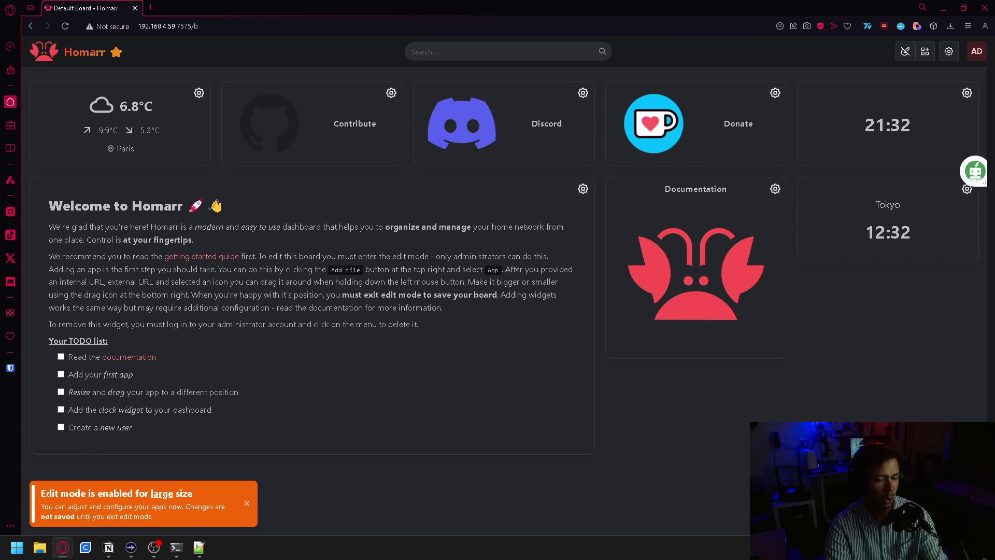
{"action": "left_click", "coordinate": [199, 92]}
{"action": "left_click", "coordinate": [239, 74]}
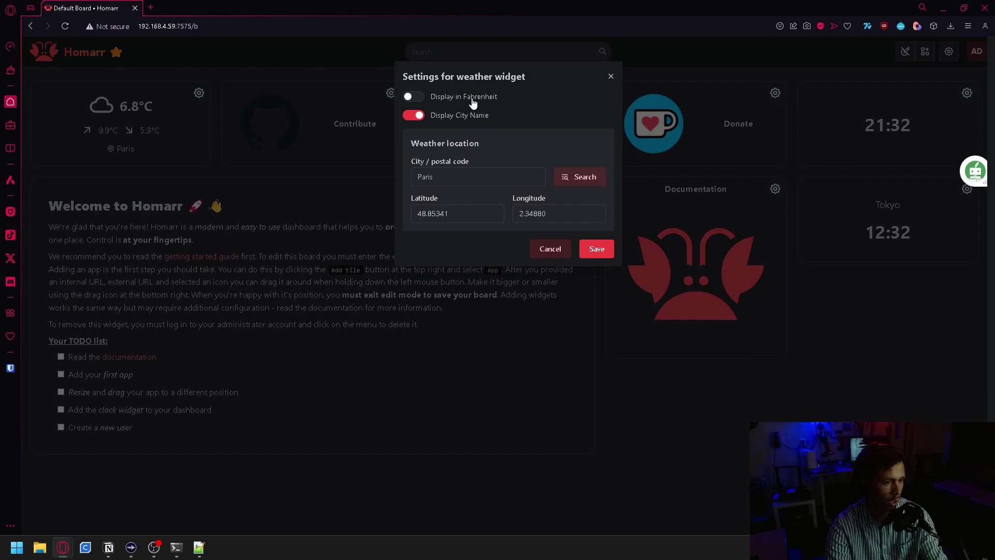
{"action": "left_click", "coordinate": [412, 98]}
{"action": "left_click", "coordinate": [412, 98]}
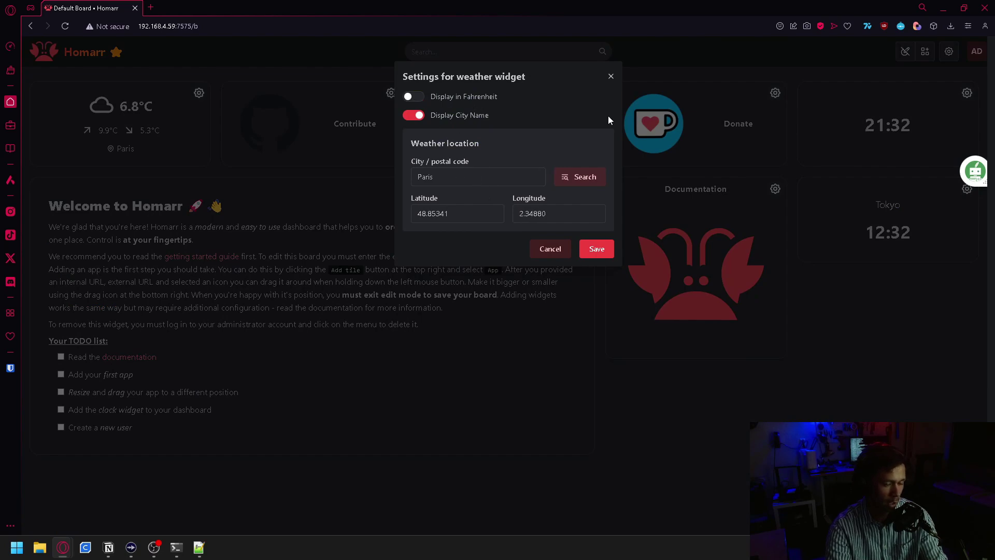
{"action": "left_click", "coordinate": [516, 174]}
{"action": "left_click", "coordinate": [610, 76]}
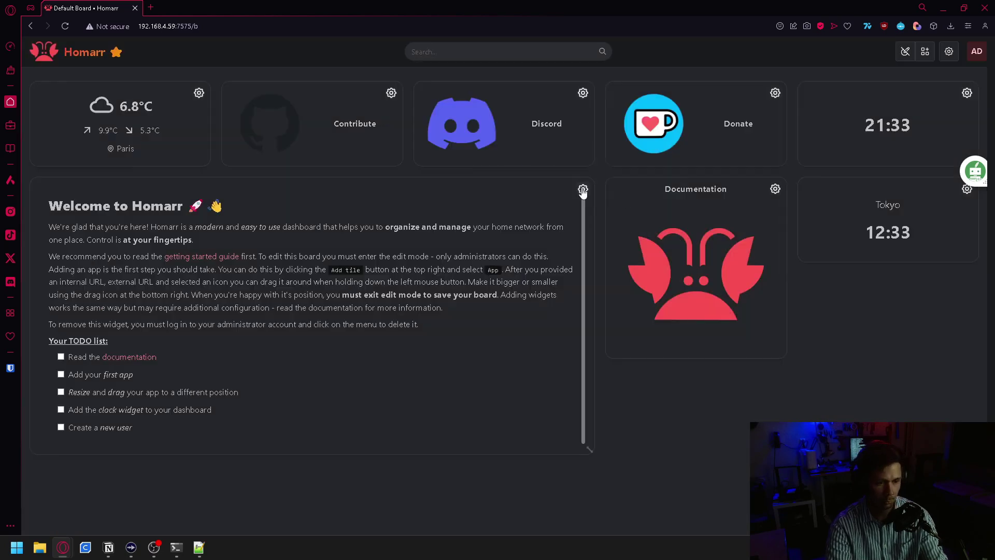
Remove the Welcome, Documentation, Donate, Discord and Contribute tiles.
{"action": "left_click", "coordinate": [583, 189]}
{"action": "left_click", "coordinate": [640, 232]}
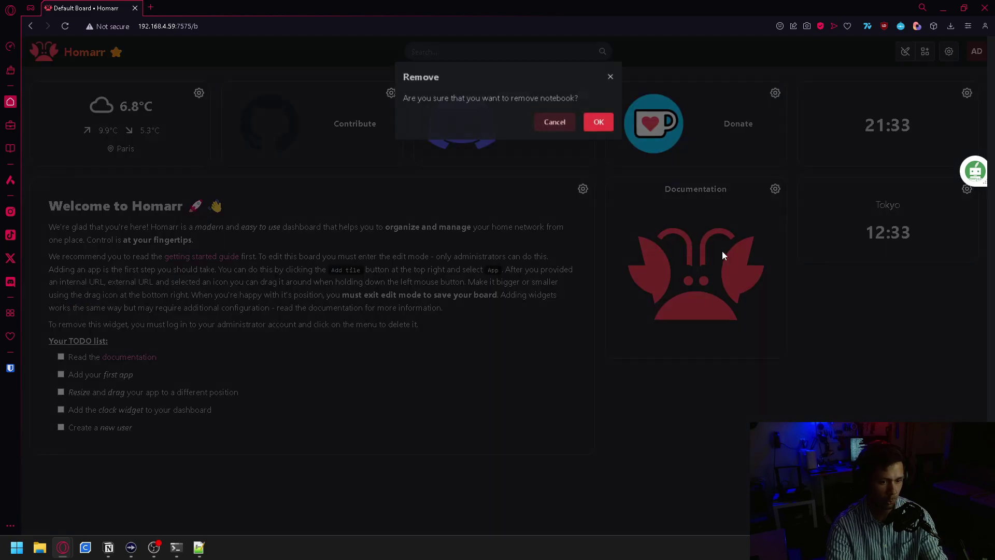
{"action": "left_click", "coordinate": [597, 122]}
{"action": "left_click", "coordinate": [775, 188]}
{"action": "left_click", "coordinate": [823, 222]}
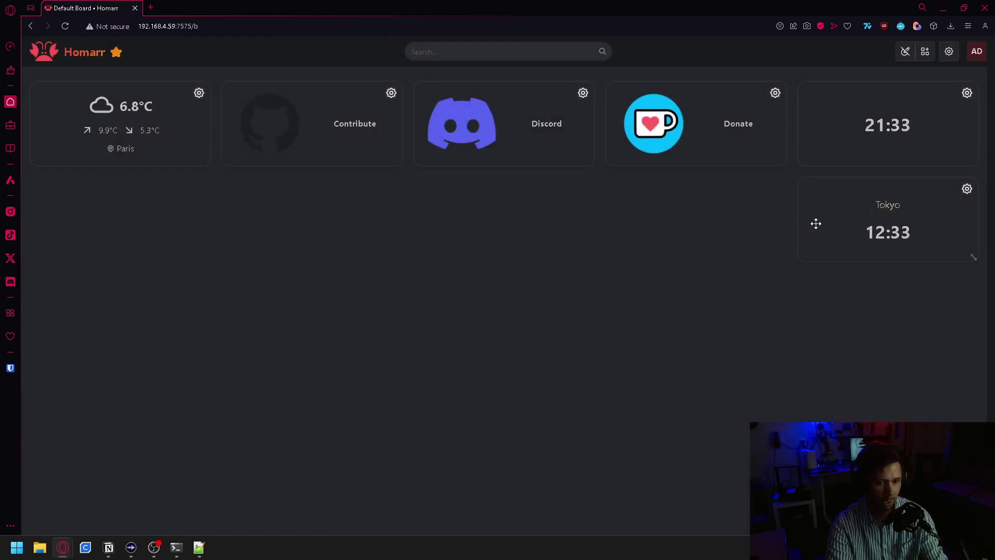
{"action": "left_click", "coordinate": [776, 92]}
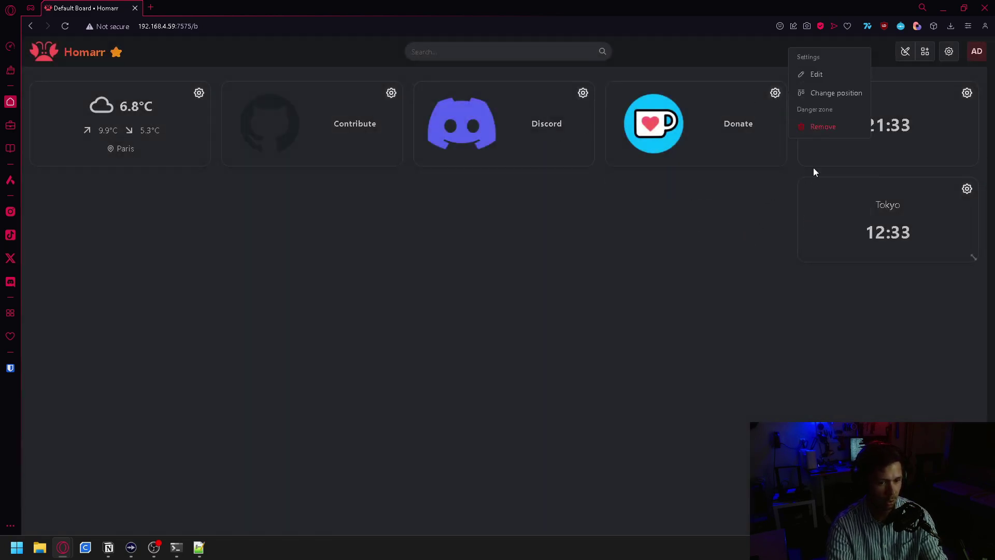
{"action": "left_click", "coordinate": [823, 126]}
{"action": "left_click", "coordinate": [583, 93]}
{"action": "left_click", "coordinate": [631, 127]}
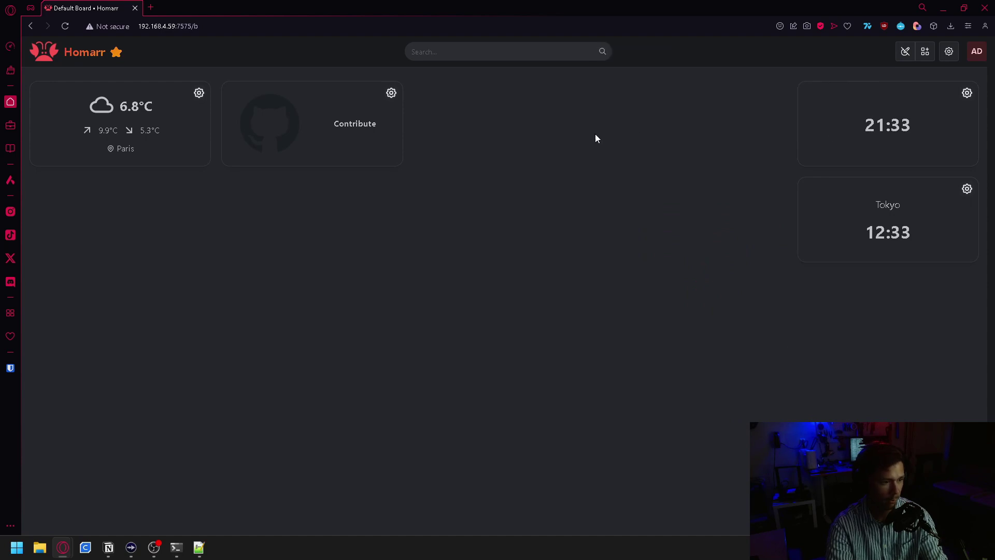
{"action": "left_click", "coordinate": [391, 93]}
{"action": "left_click", "coordinate": [439, 126]}
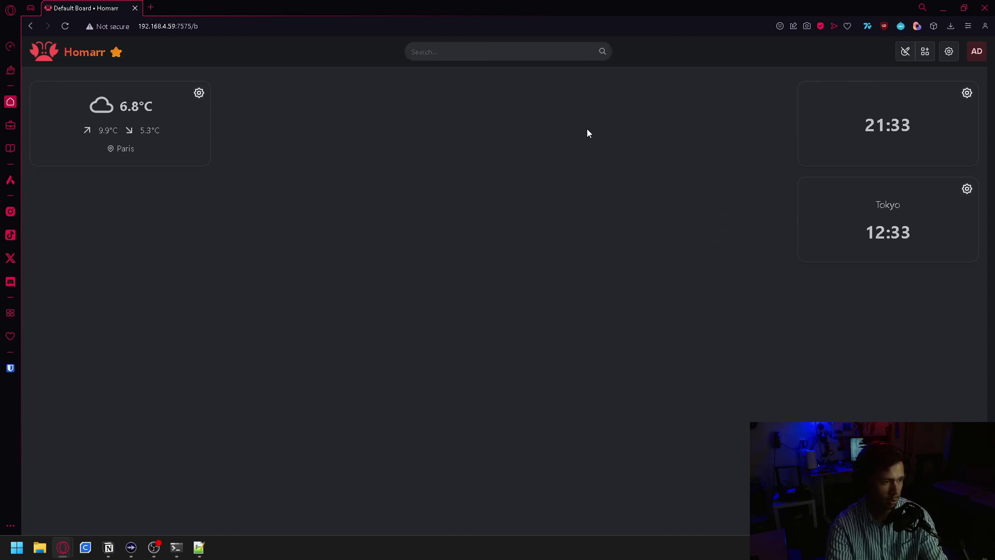
{"action": "left_click", "coordinate": [925, 53]}
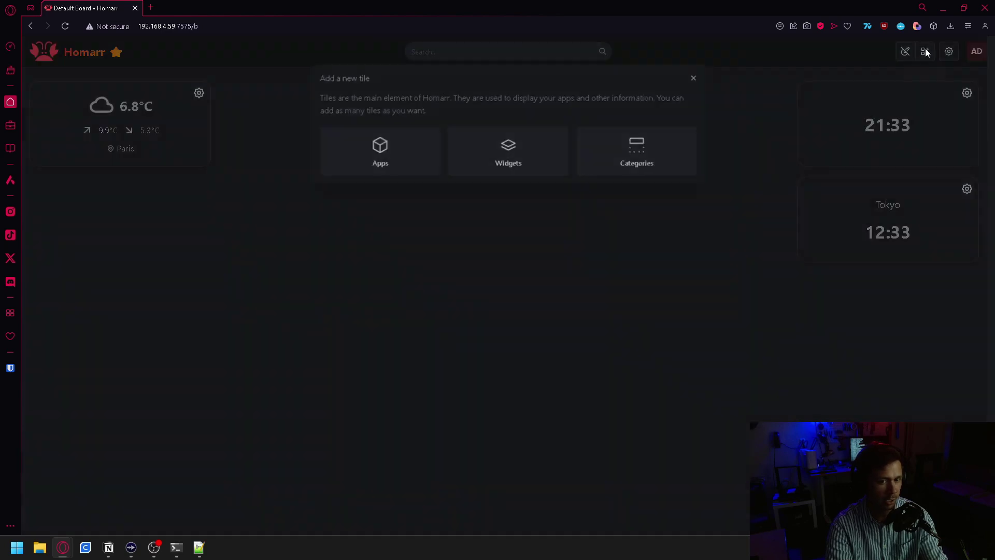
{"action": "left_click", "coordinate": [382, 152]}
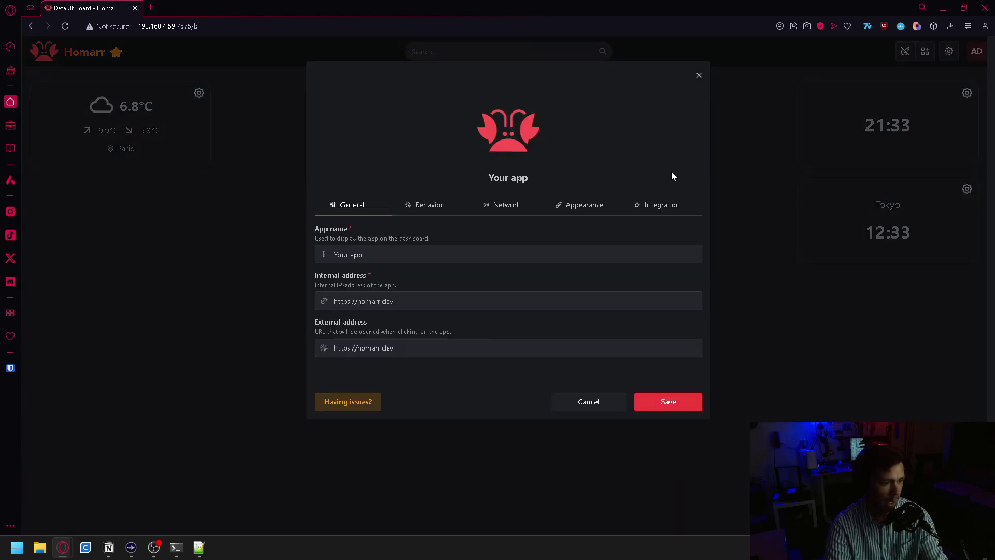
{"action": "double_click", "coordinate": [422, 304]}
{"action": "key", "text": "ctrl+a"}
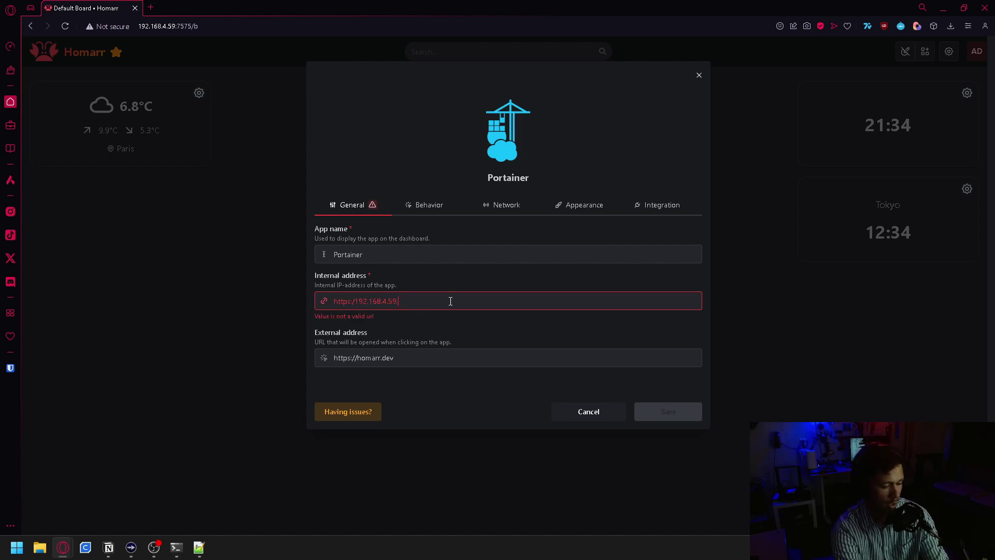
{"action": "type", "text": ":9443"}
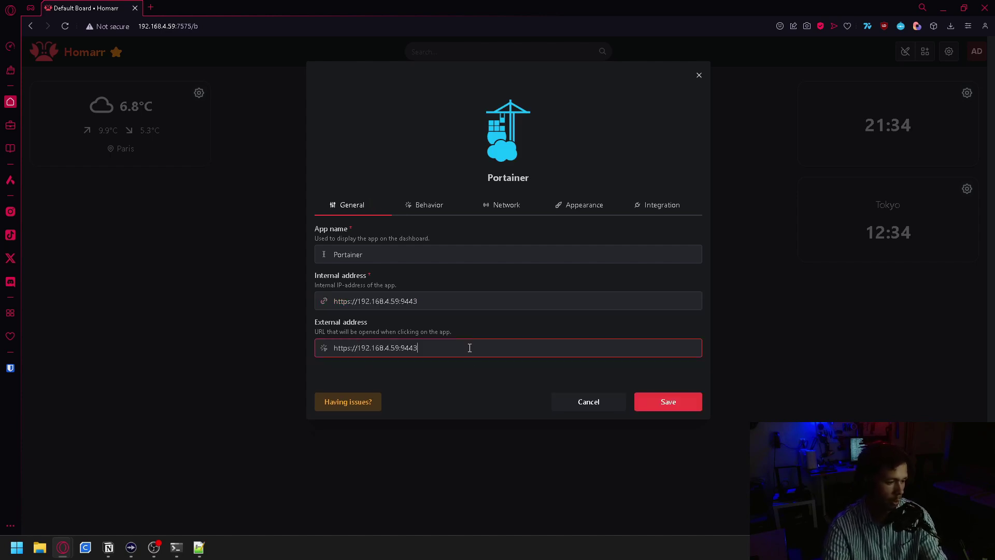
{"action": "left_click_drag", "start_coordinate": [318, 277], "coordinate": [456, 280]}
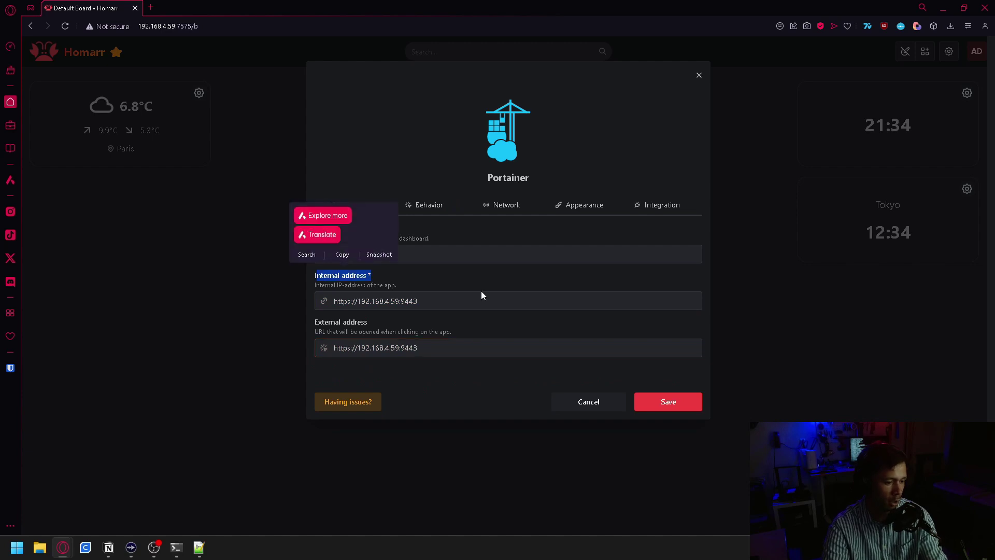
{"action": "left_click", "coordinate": [450, 288]}
{"action": "left_click_drag", "start_coordinate": [317, 330], "coordinate": [450, 332]}
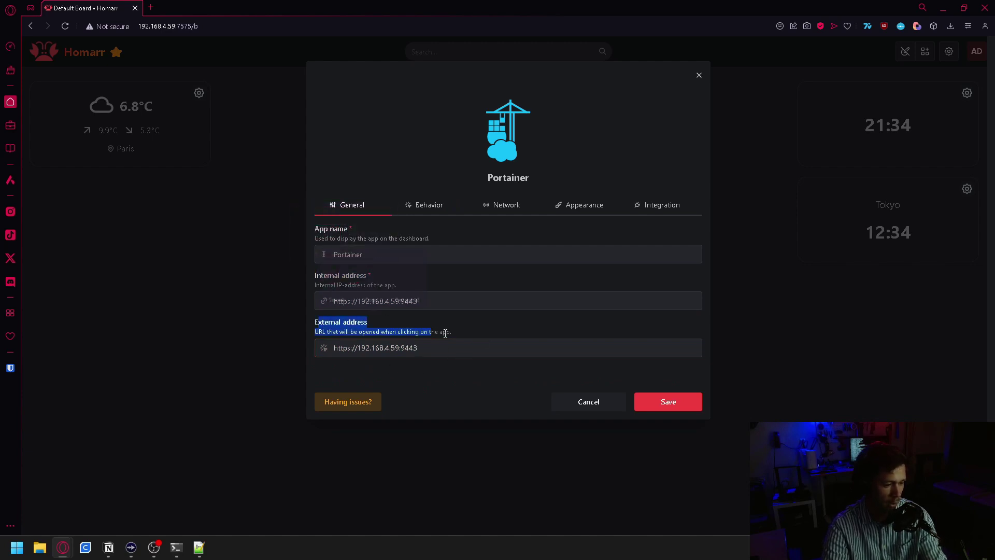
{"action": "left_click", "coordinate": [451, 334]}
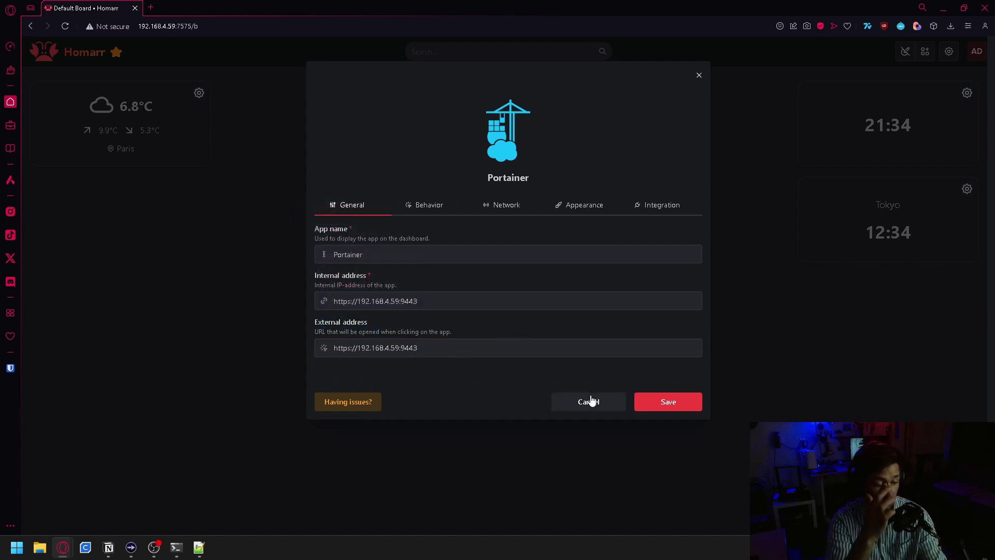
{"action": "left_click_drag", "start_coordinate": [319, 326], "coordinate": [508, 334]}
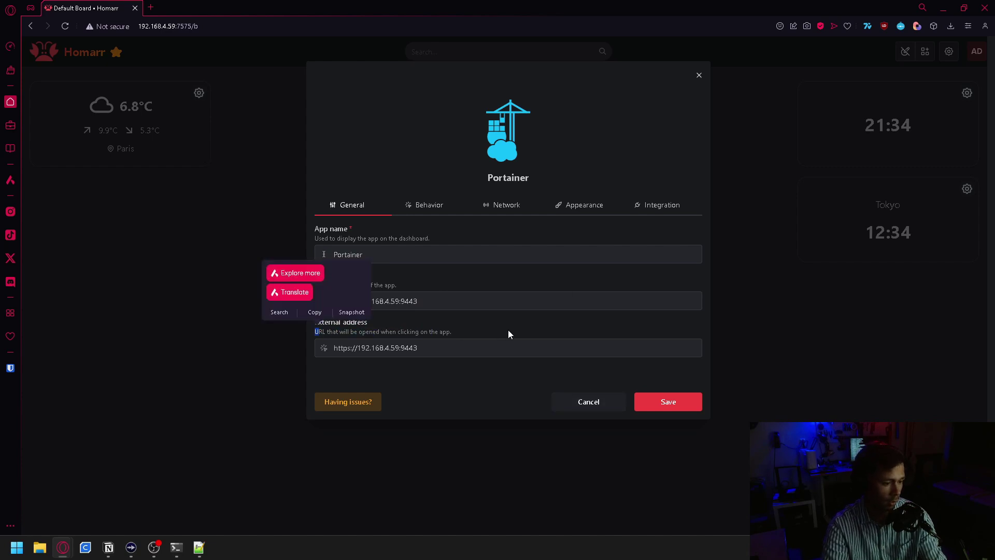
{"action": "left_click", "coordinate": [470, 348]}
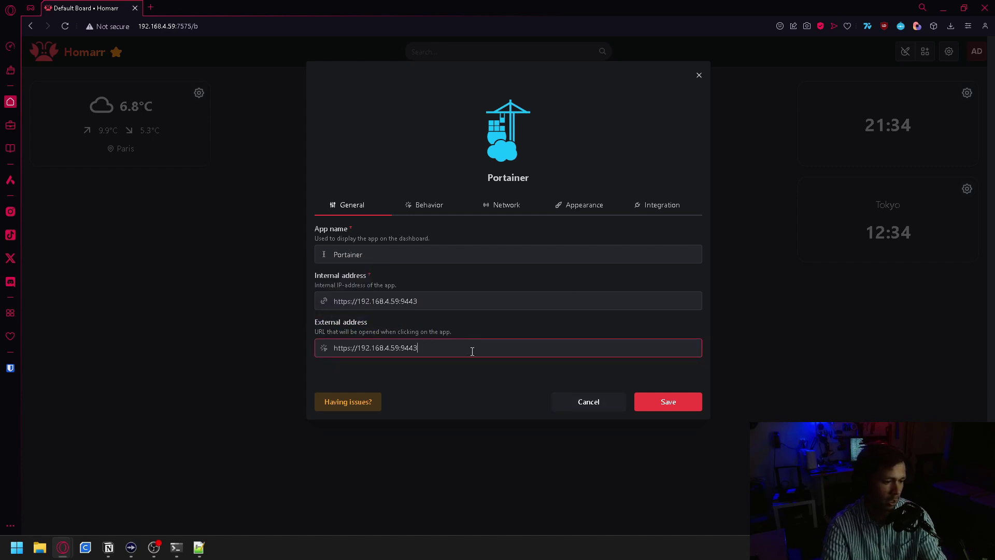
Review the app's Behavior, Appearance and Integration tabs, then return to General.
{"action": "left_click", "coordinate": [430, 206]}
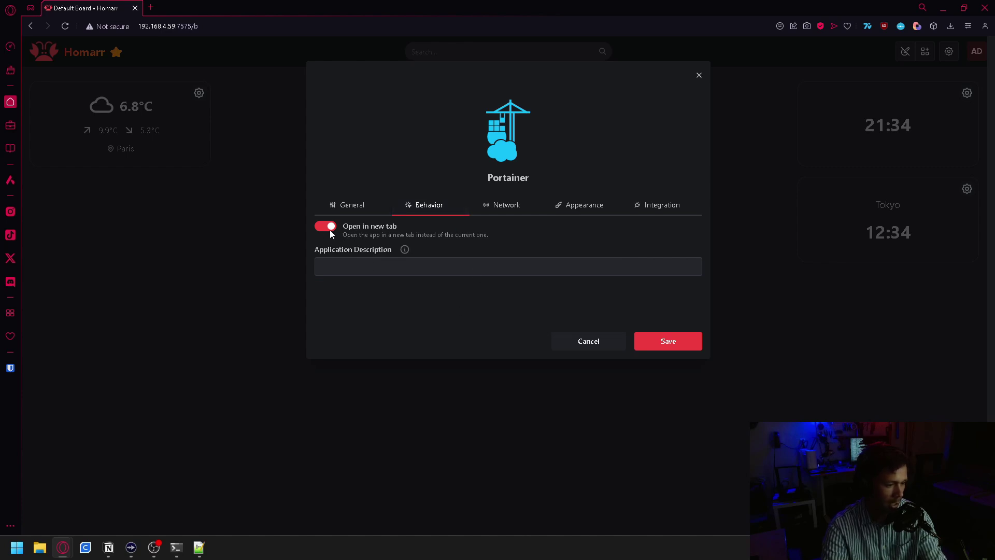
{"action": "left_click", "coordinate": [584, 205]}
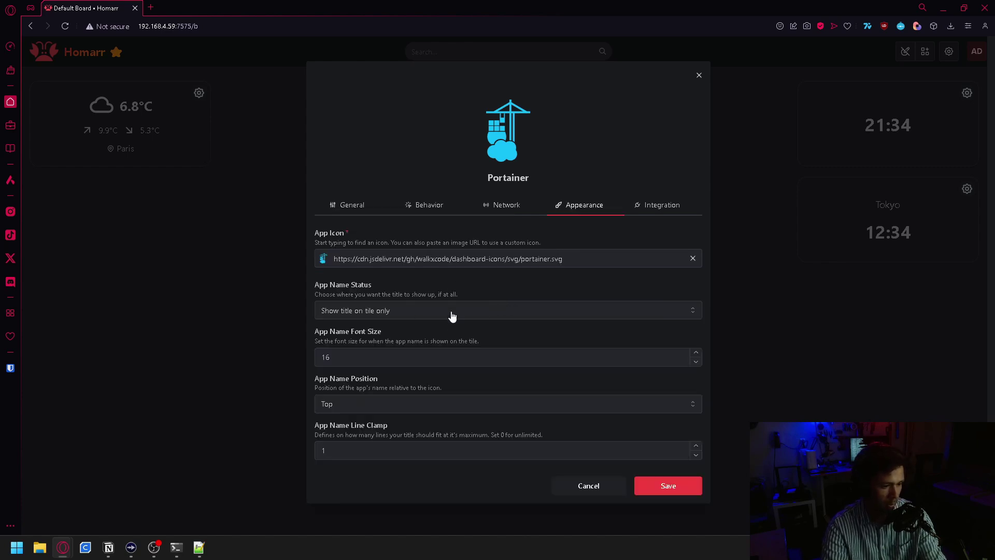
{"action": "left_click", "coordinate": [658, 206]}
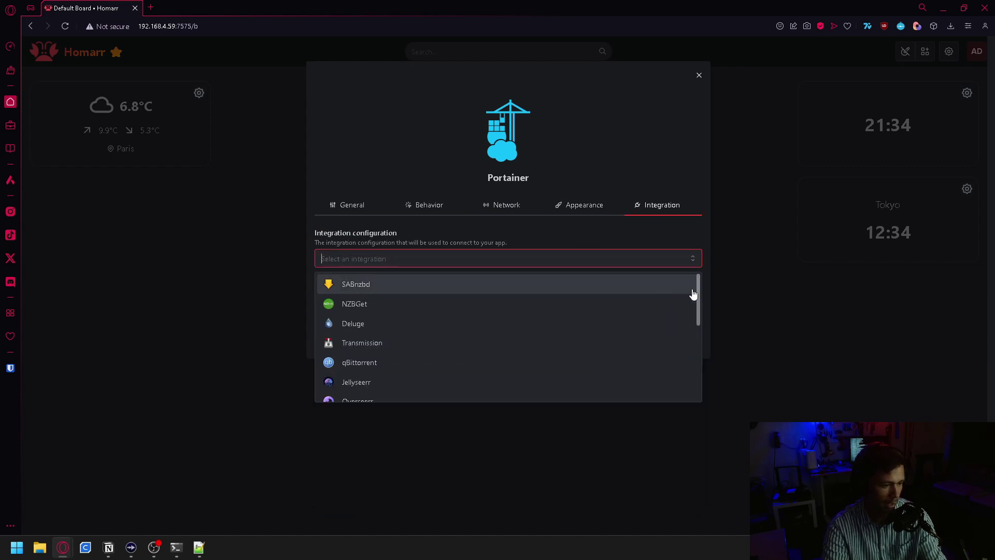
{"action": "left_click_drag", "start_coordinate": [697, 288], "coordinate": [687, 363]}
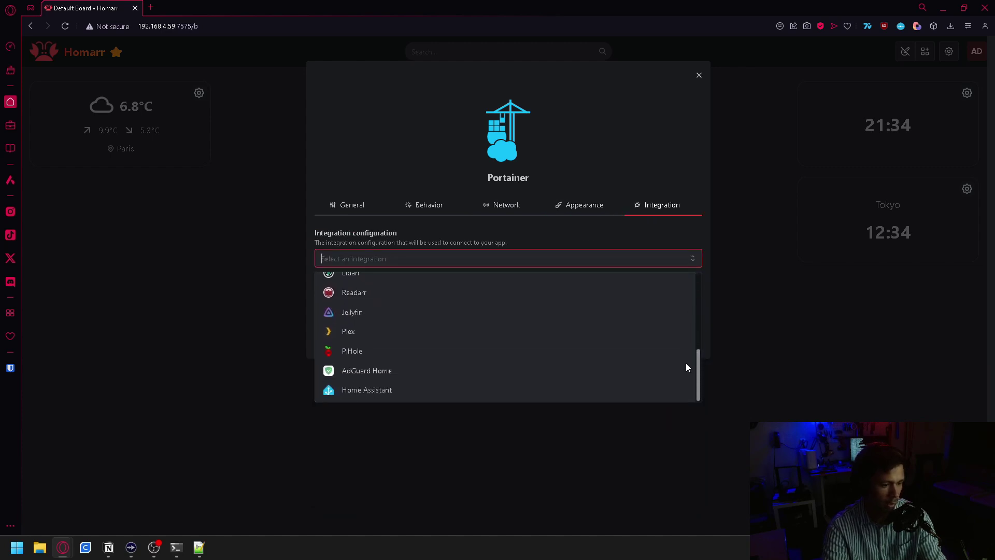
{"action": "left_click", "coordinate": [667, 406]}
{"action": "left_click", "coordinate": [667, 405]}
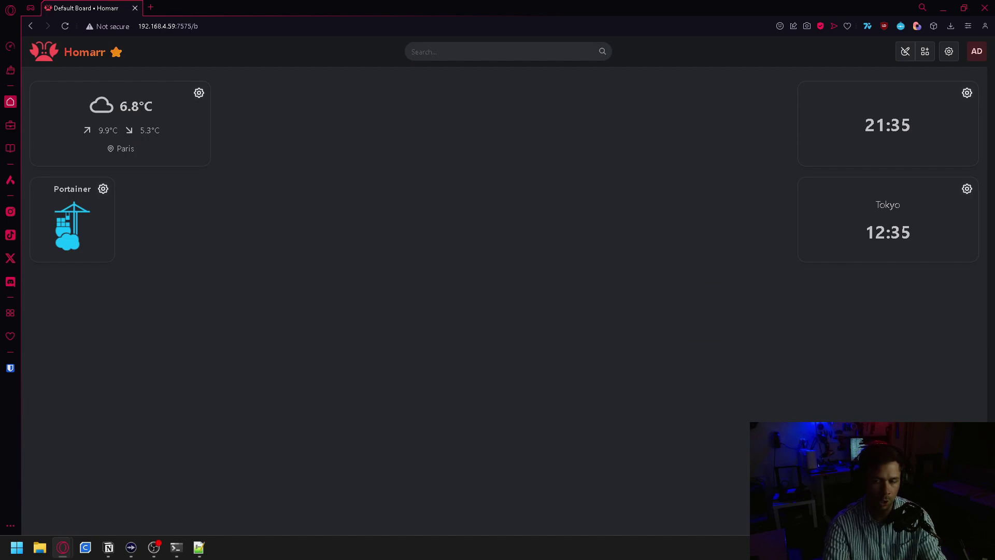
{"action": "left_click", "coordinate": [103, 189]}
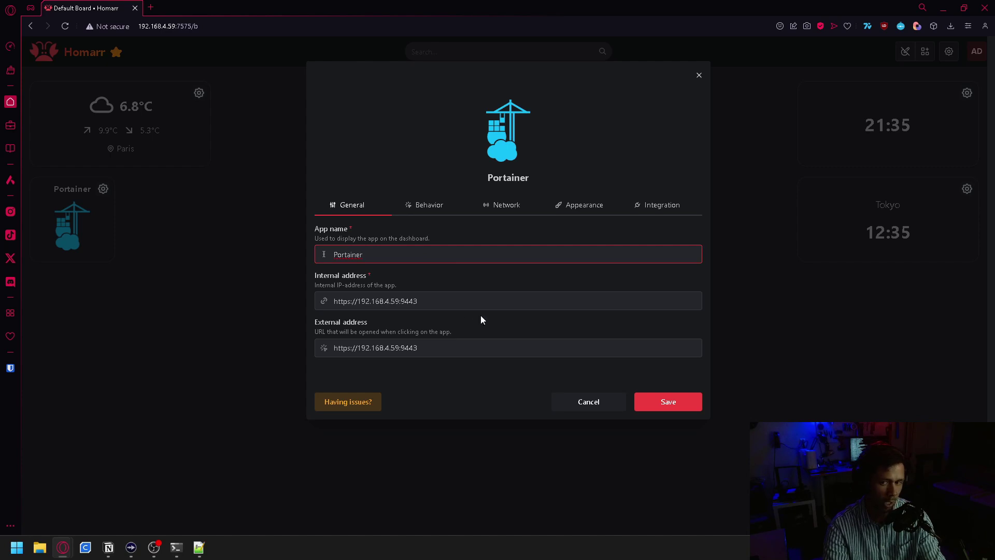
{"action": "left_click", "coordinate": [288, 198]}
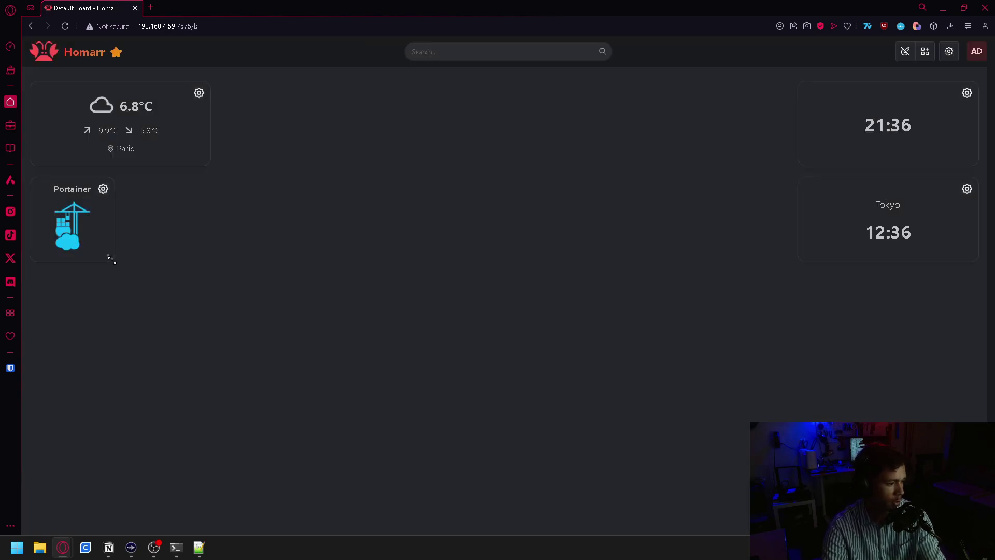
{"action": "left_click_drag", "start_coordinate": [112, 260], "coordinate": [906, 170]}
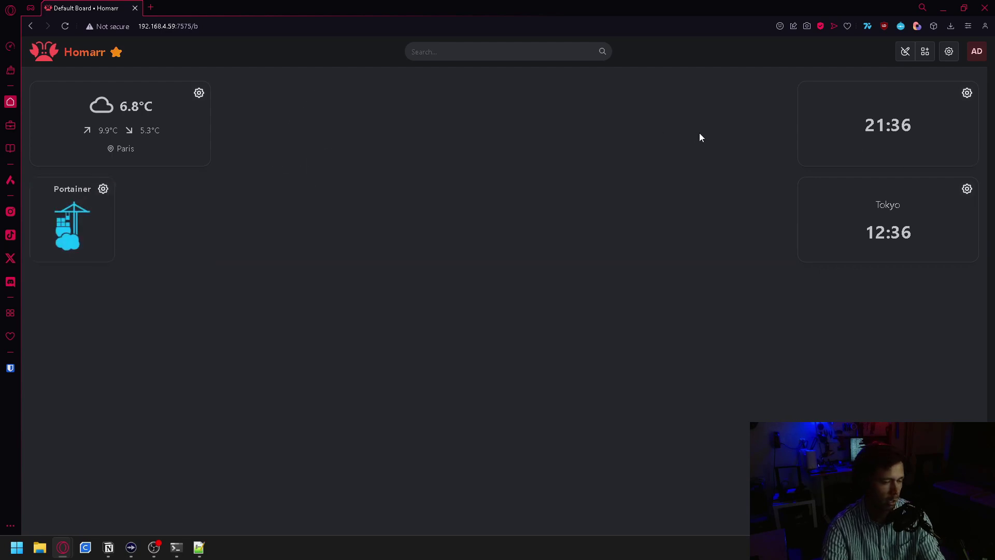
Add a 'Network Management' category and drag the Portainer tile into it.
{"action": "left_click", "coordinate": [926, 52]}
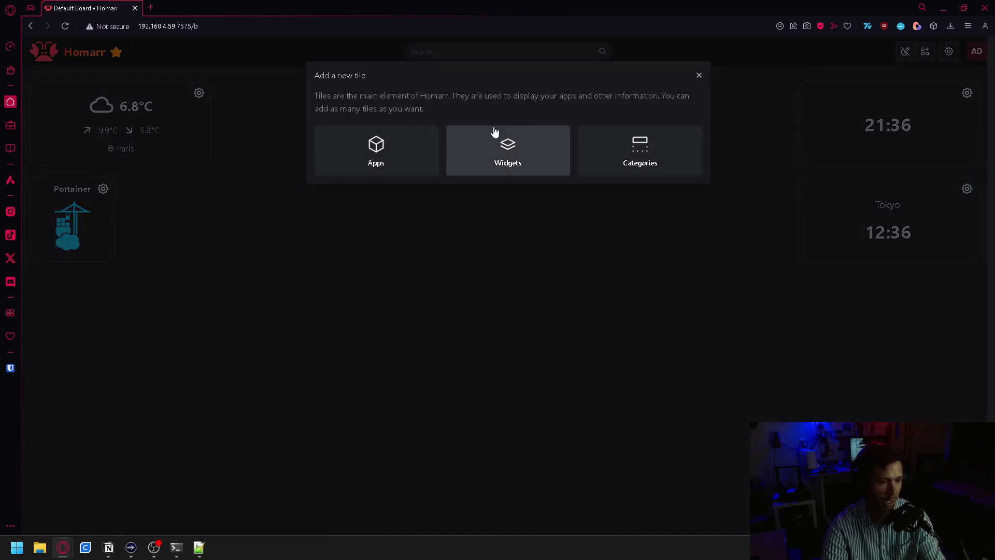
{"action": "left_click", "coordinate": [601, 154]}
{"action": "triple_click", "coordinate": [499, 96]}
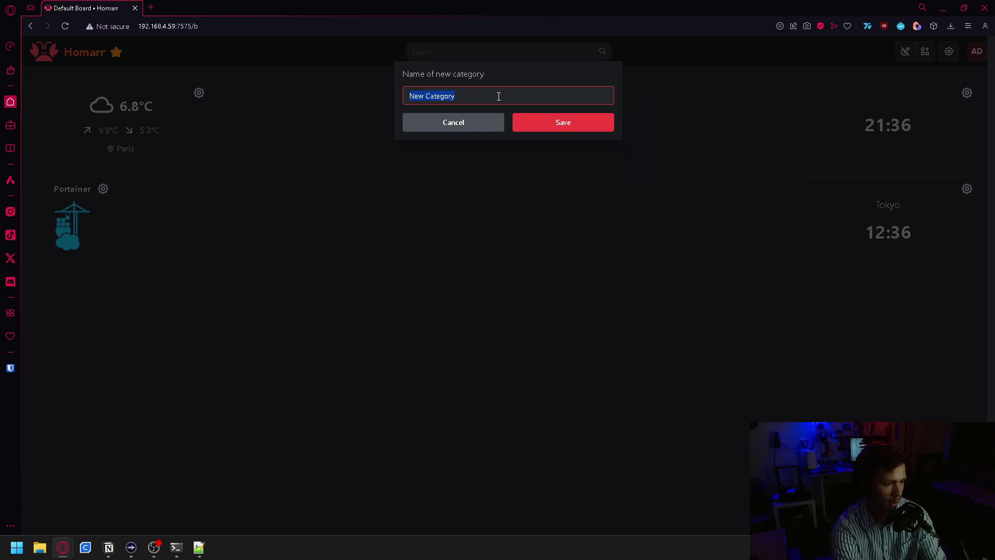
{"action": "type", "text": "Network Management"}
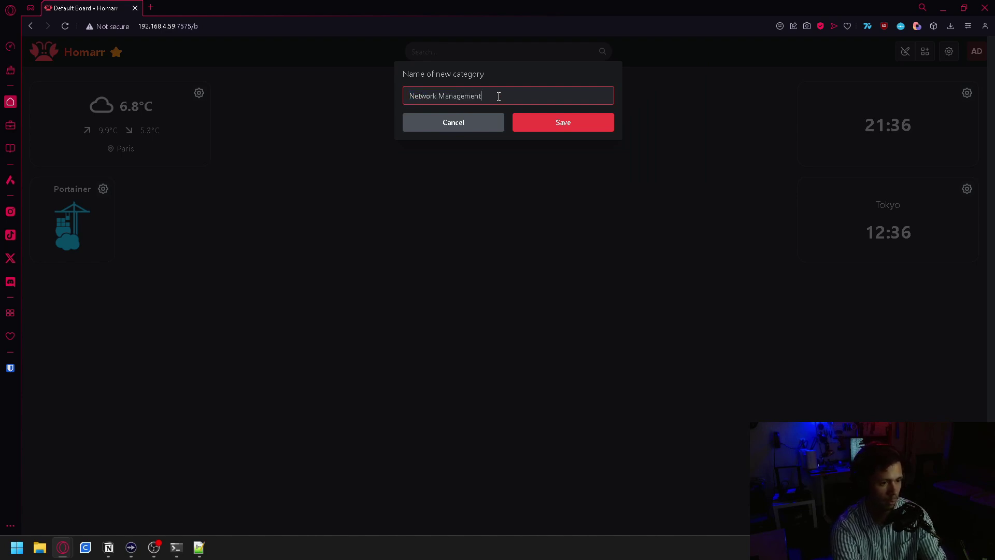
{"action": "left_click", "coordinate": [559, 123]}
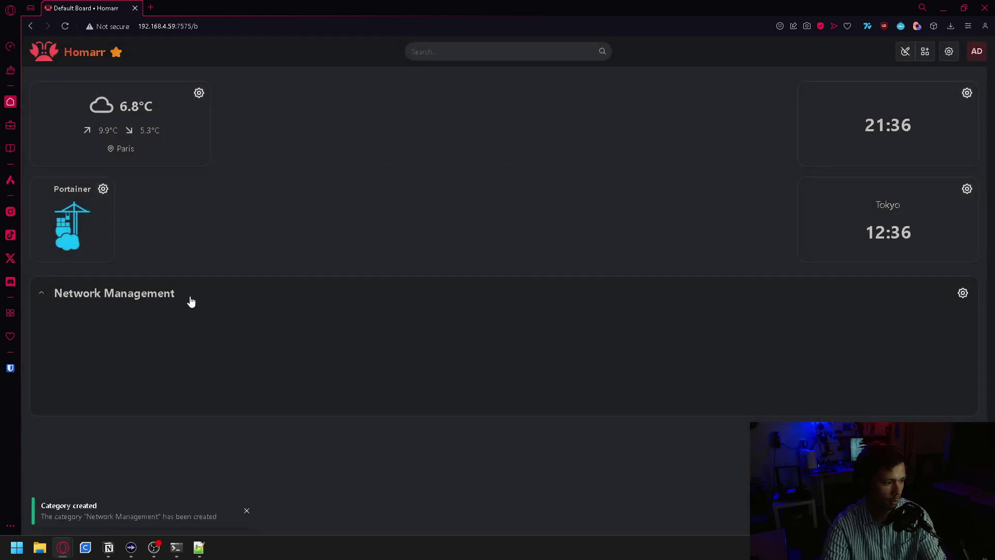
{"action": "left_click_drag", "start_coordinate": [88, 216], "coordinate": [125, 355]}
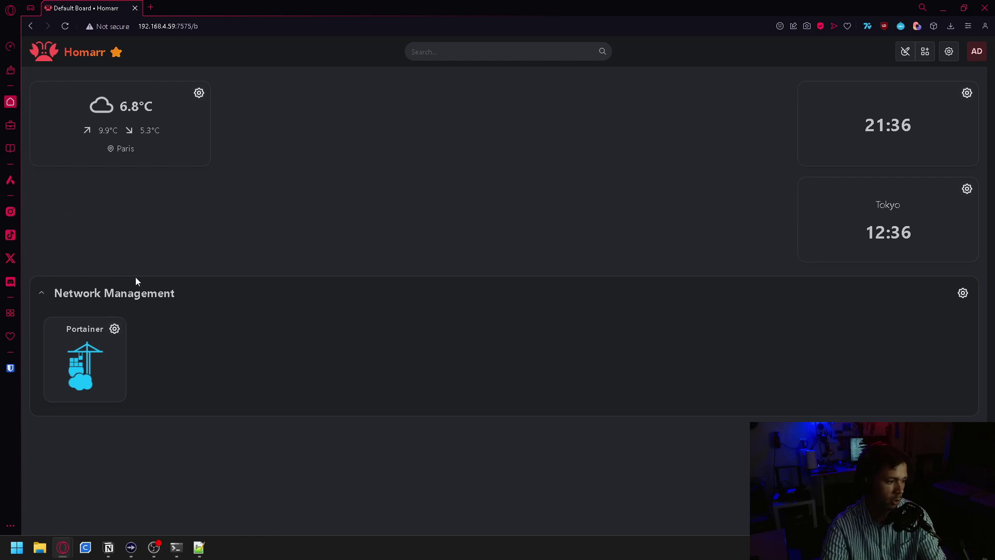
Add the Calendar widget to the board from the widget list.
{"action": "left_click", "coordinate": [924, 54]}
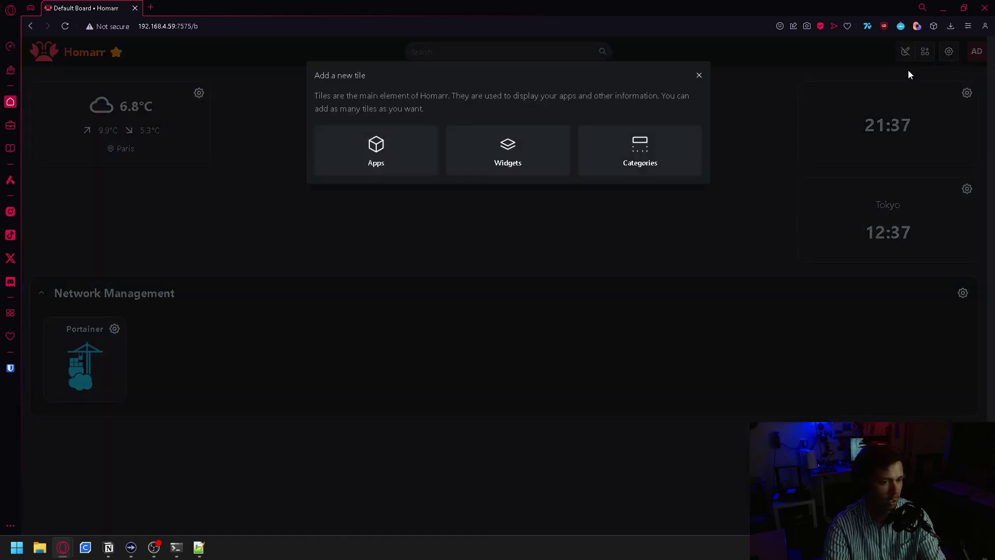
{"action": "left_click", "coordinate": [506, 159]}
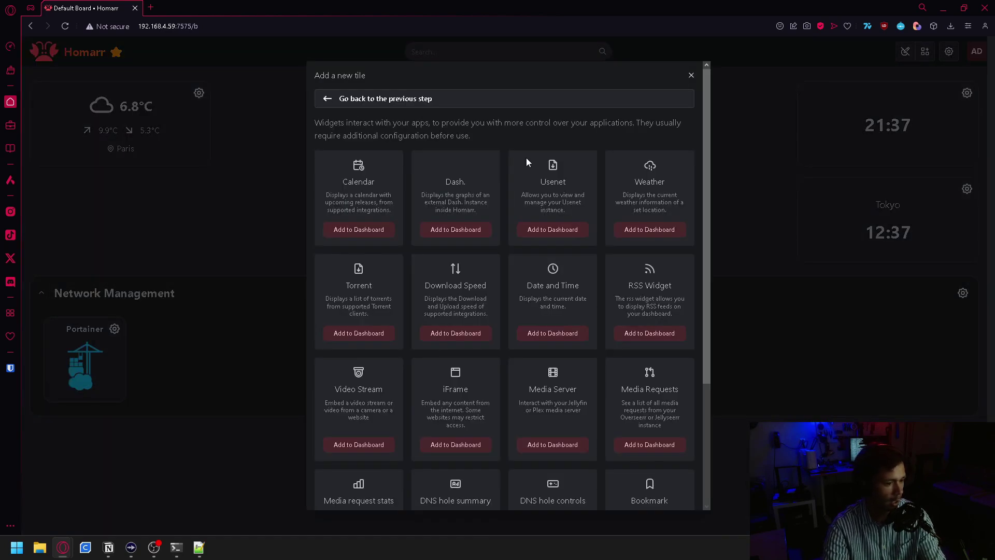
{"action": "scroll", "coordinate": [702, 131], "scroll_direction": "down", "scroll_amount": 1}
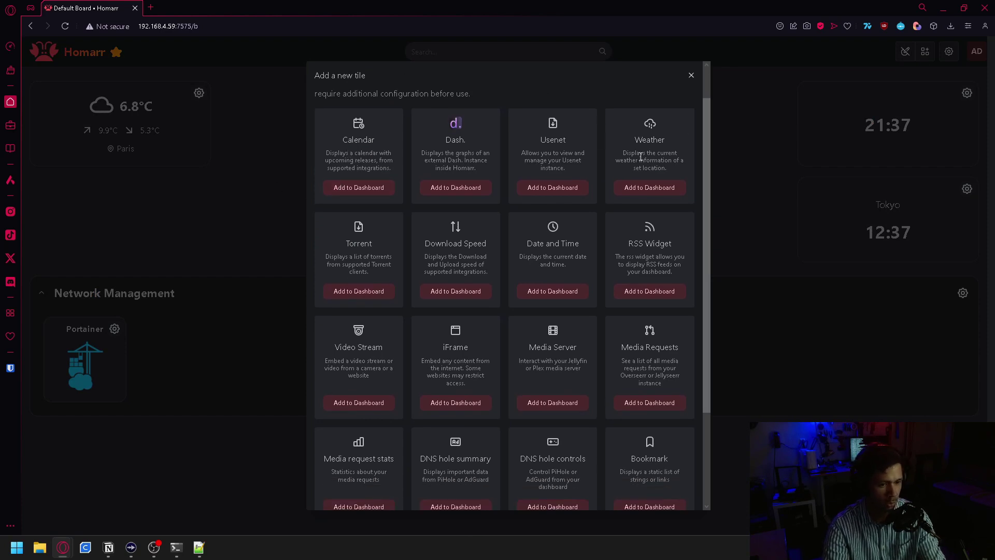
{"action": "scroll", "coordinate": [708, 121], "scroll_direction": "down", "scroll_amount": 2}
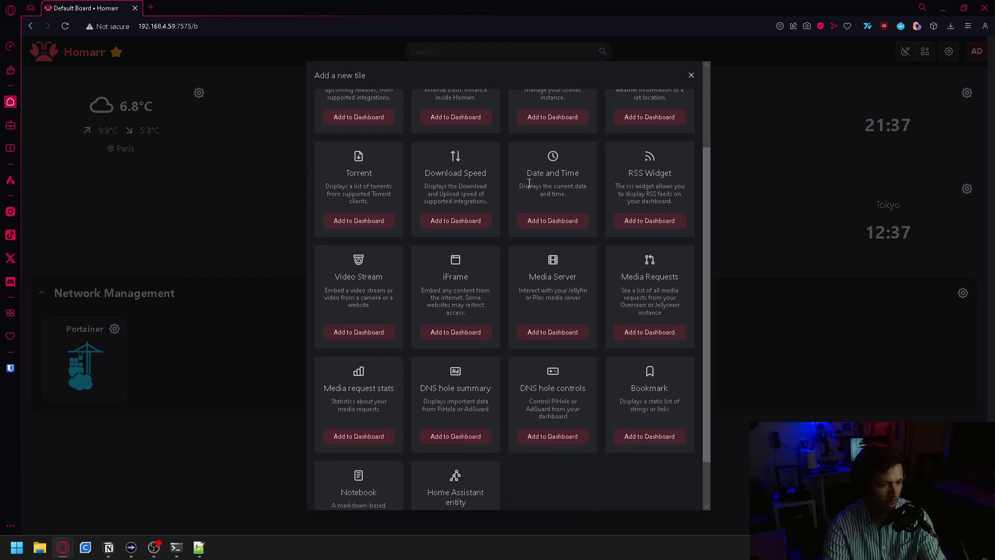
{"action": "scroll", "coordinate": [705, 177], "scroll_direction": "down", "scroll_amount": 1}
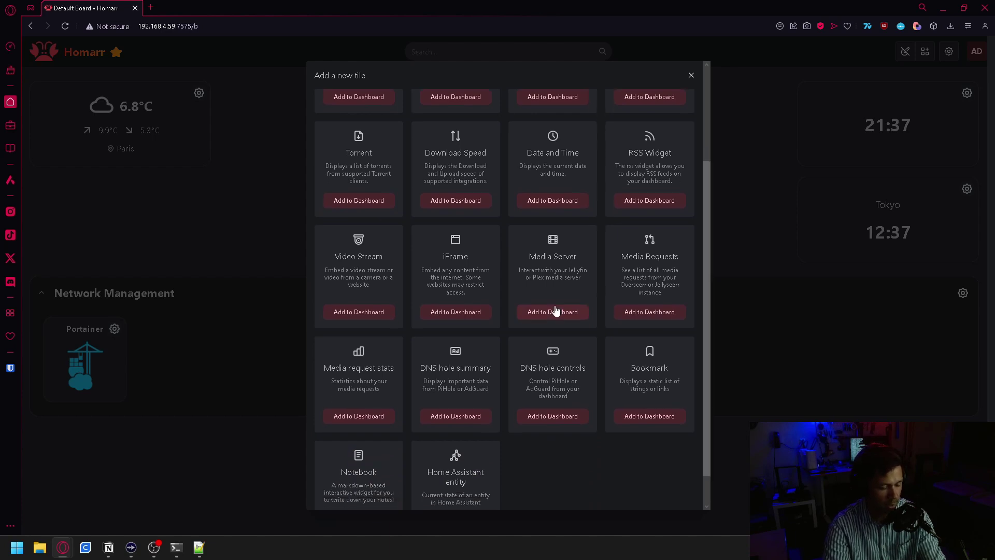
{"action": "left_click_drag", "start_coordinate": [524, 270], "coordinate": [581, 278]}
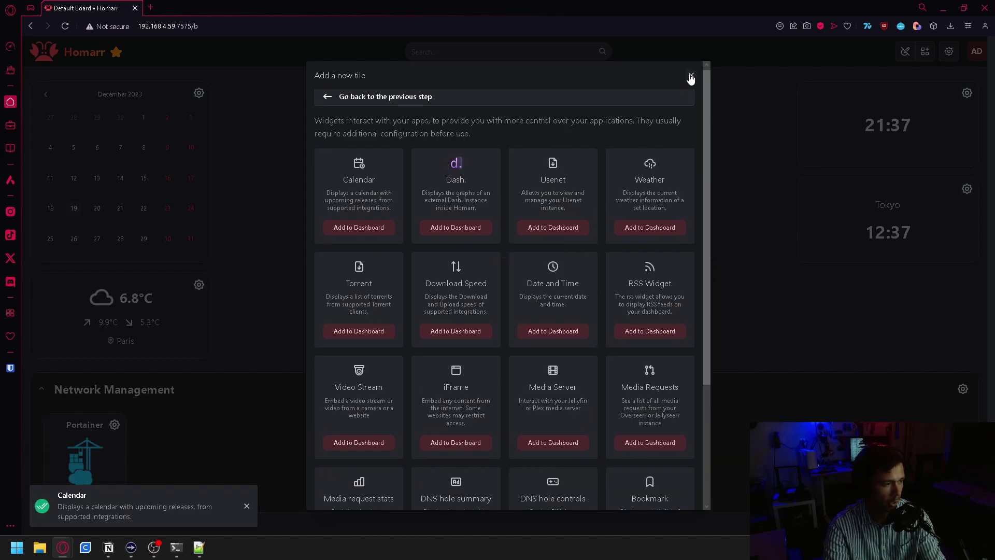
{"action": "left_click", "coordinate": [691, 76]}
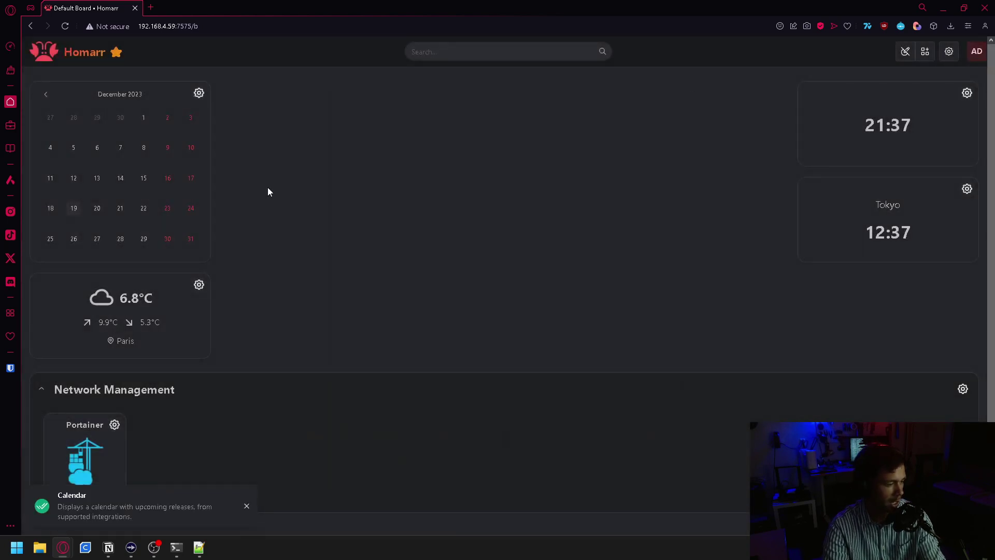
Open the calendar widget's settings and close them without changes.
{"action": "left_click", "coordinate": [197, 97]}
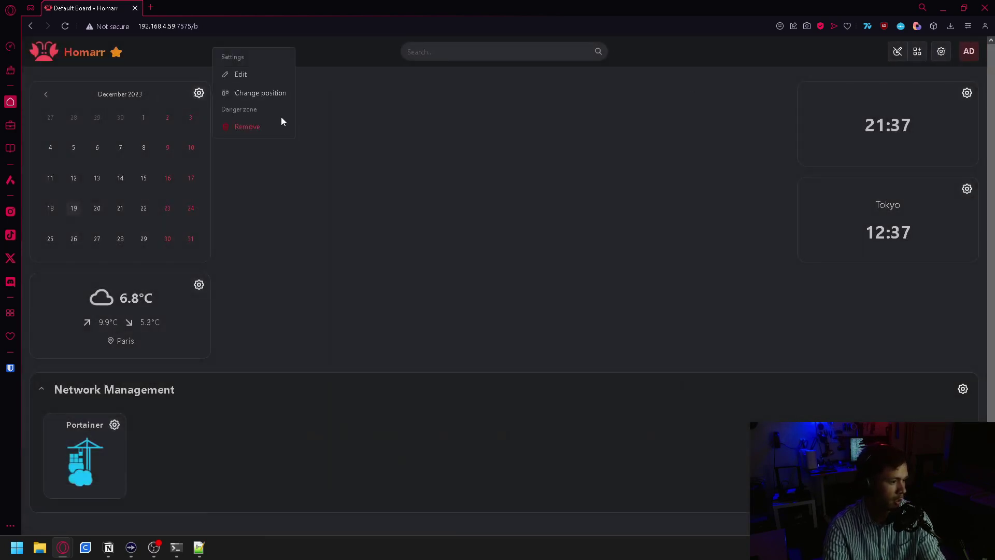
{"action": "left_click", "coordinate": [248, 69]}
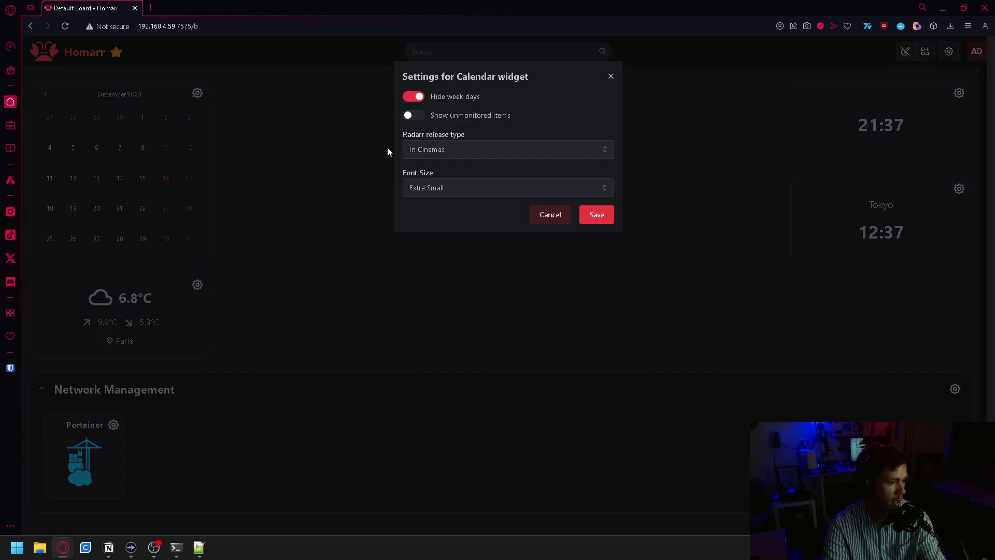
{"action": "left_click", "coordinate": [611, 77]}
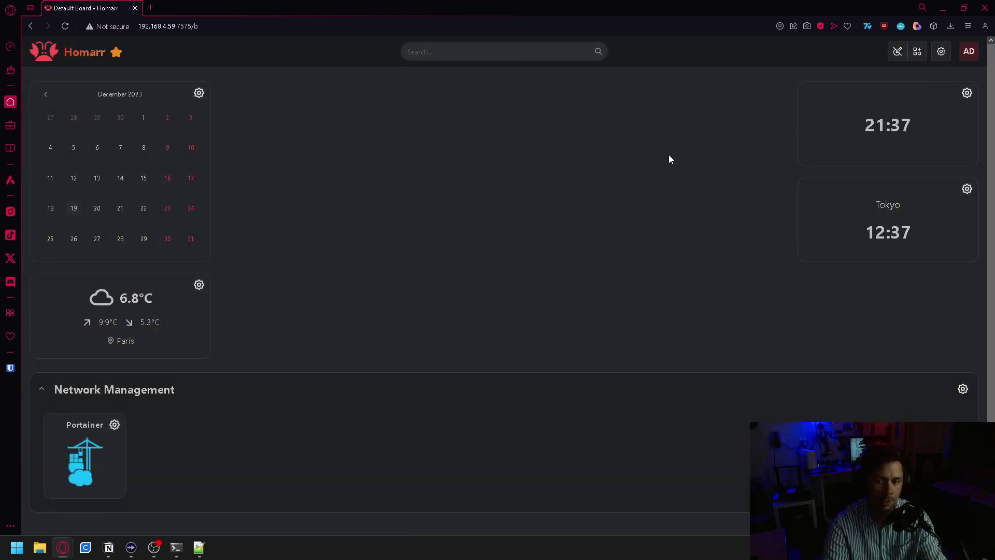